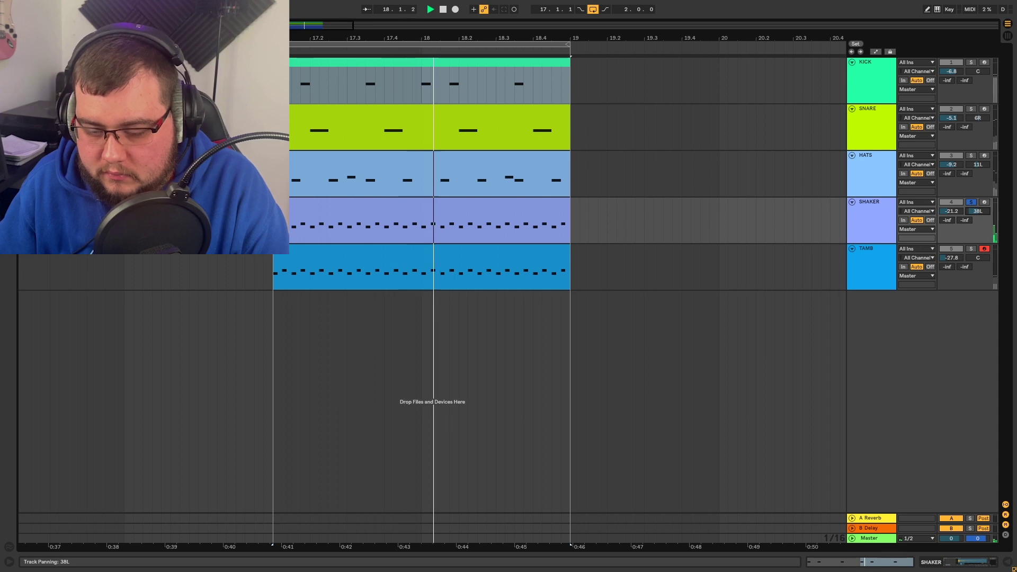
Solo the TAMB track, pan it to 37R, and take it out of solo
click(891, 261)
click(971, 249)
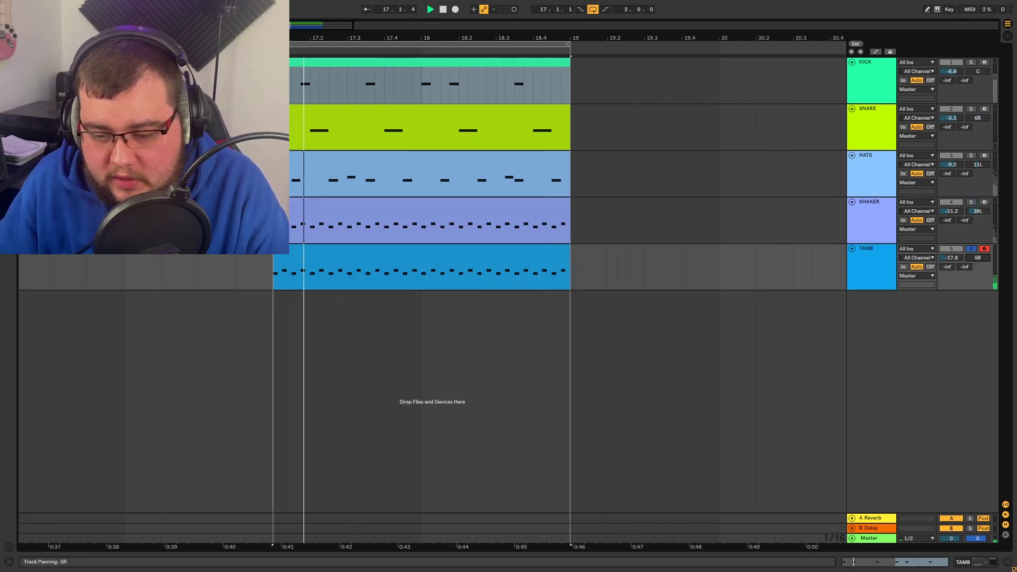
drag(978, 258, 978, 256)
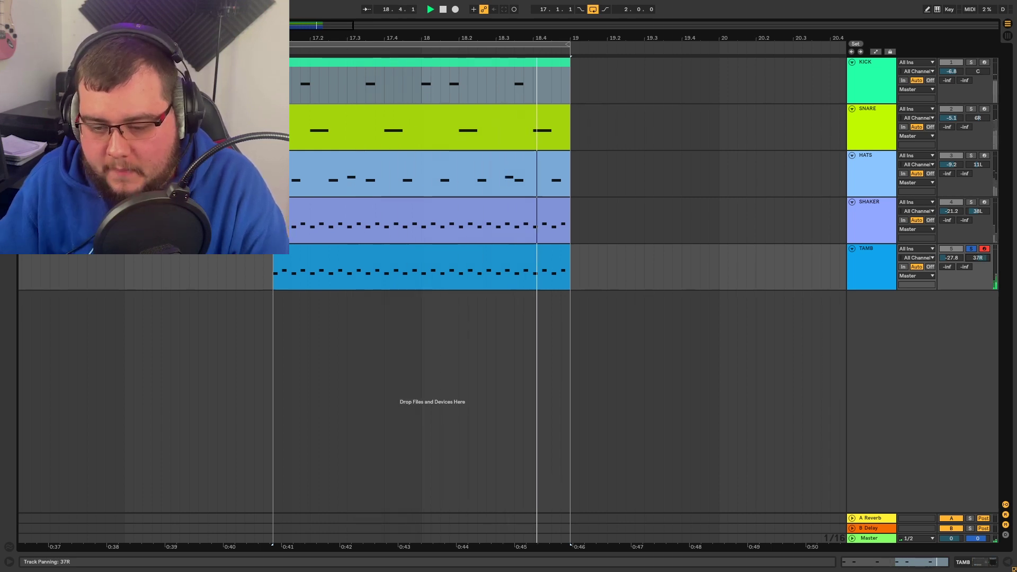
click(971, 248)
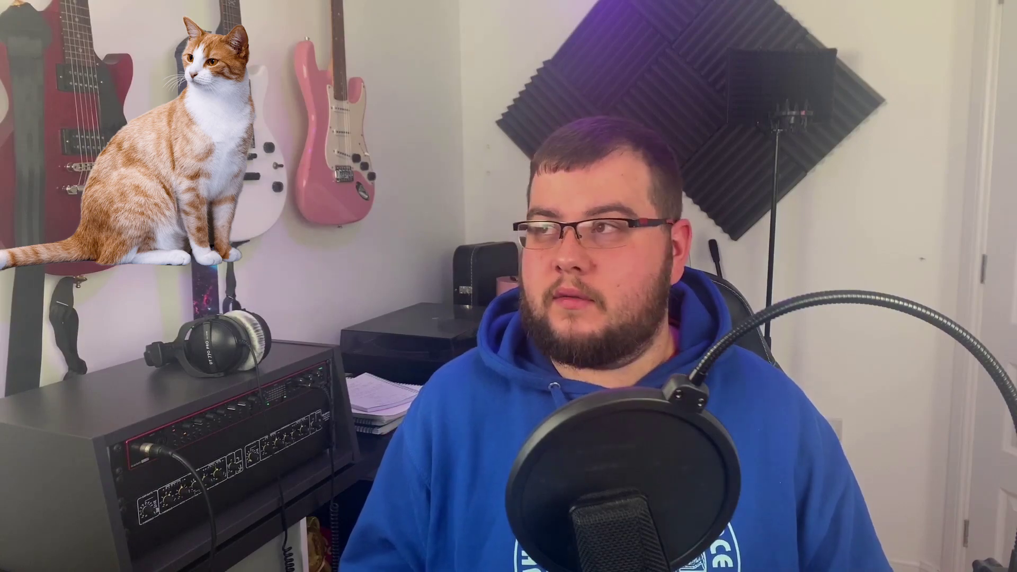
Duplicate the SHAKER track and rename the original as SHAKER L
right_click(870, 210)
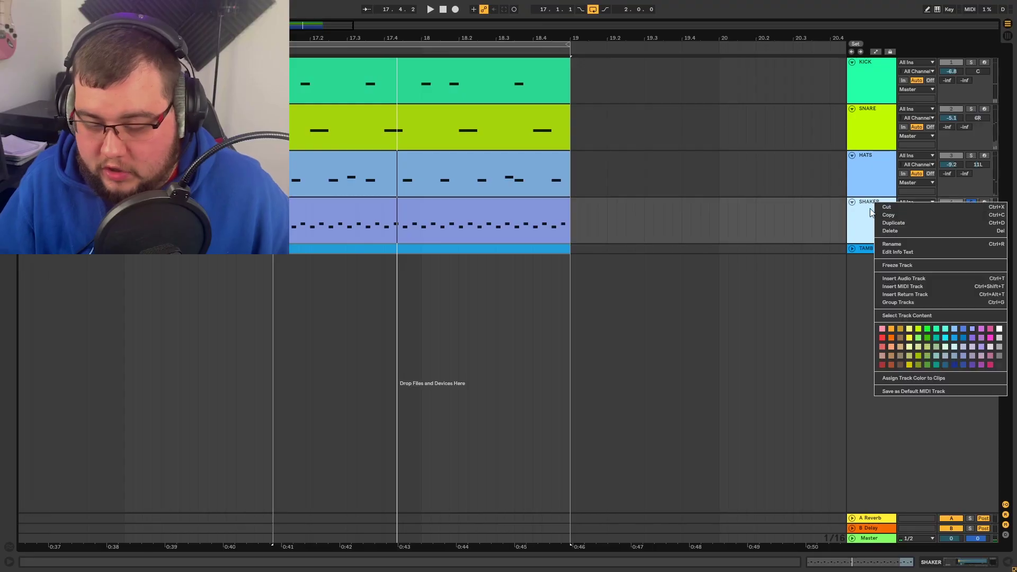
click(889, 224)
right_click(873, 205)
click(893, 248)
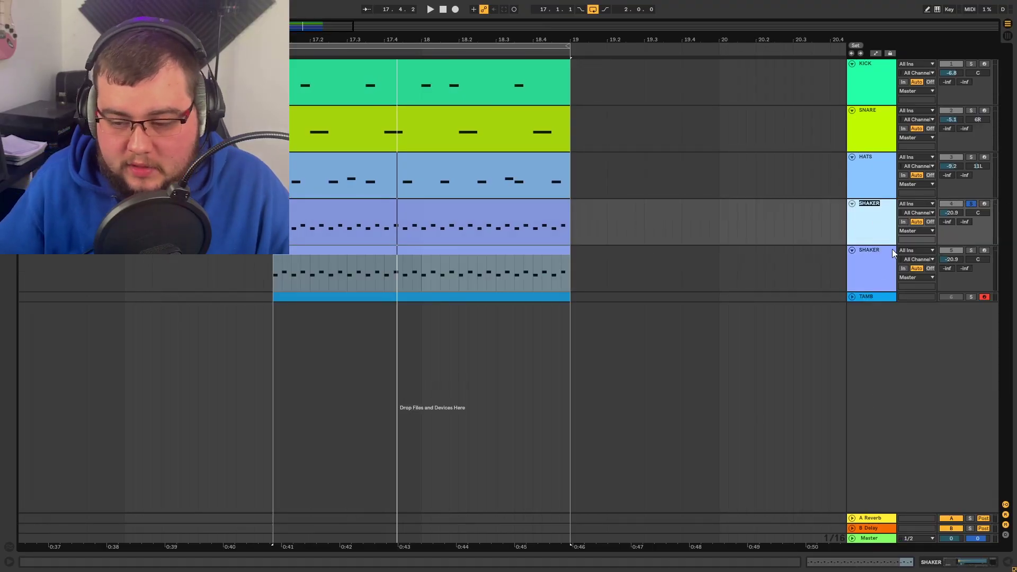
Rename the duplicated shaker track as SHAKER R
right_click(874, 259)
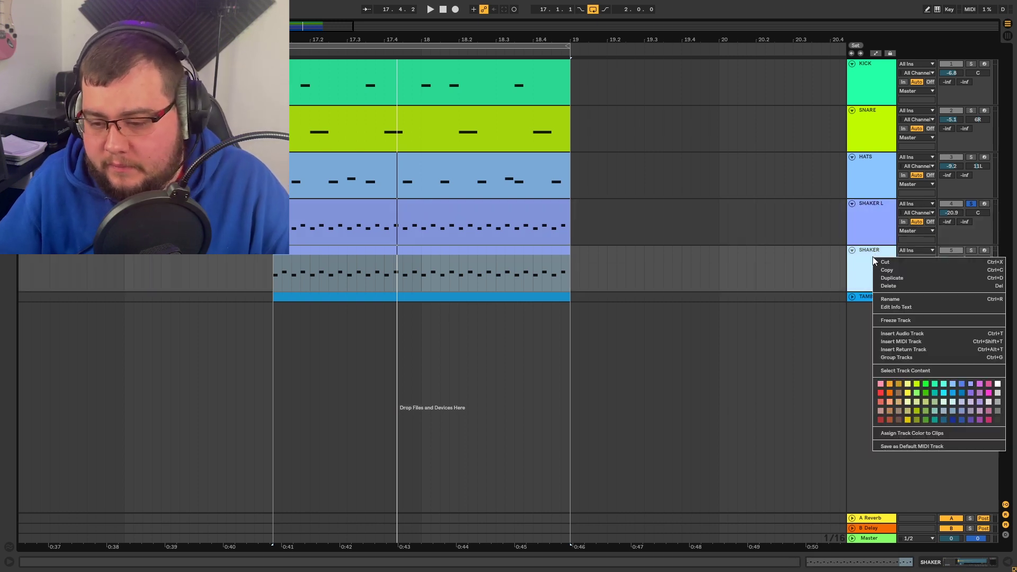
click(892, 300)
right_click(879, 253)
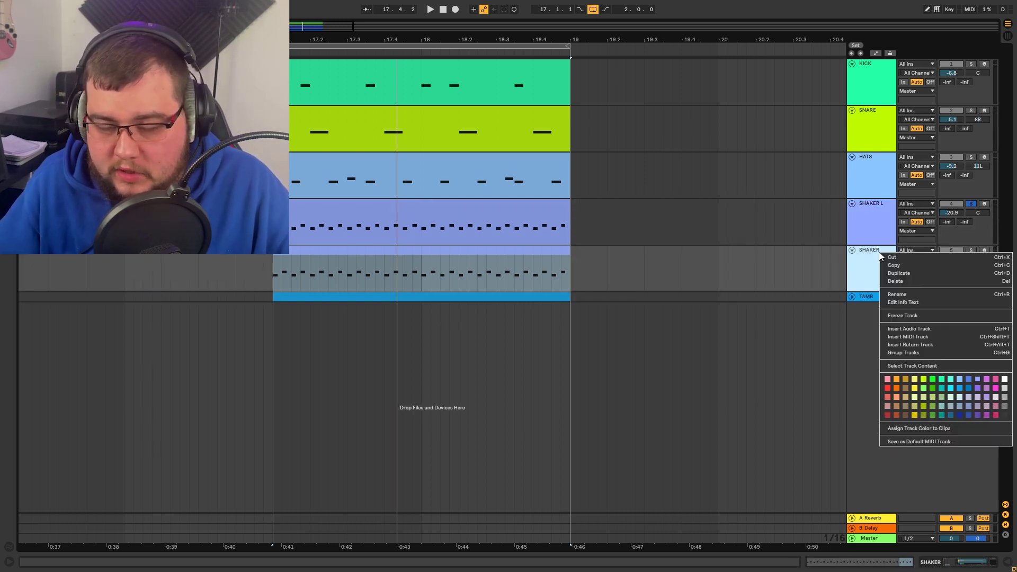
click(902, 298)
text(R)
key(Return)
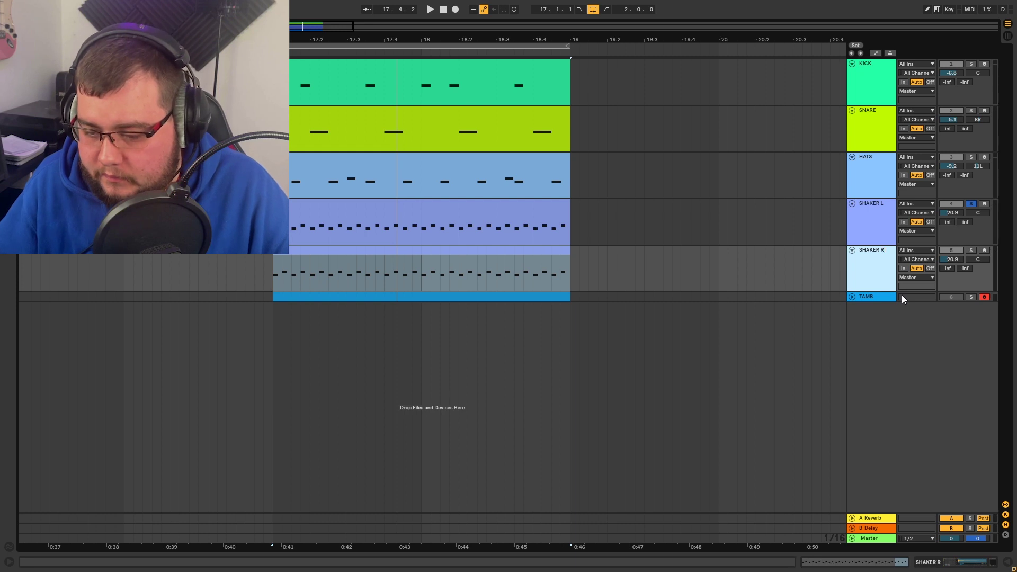
Pan SHAKER L fully to 50L and SHAKER R fully to 50R, and solo SHAKER R as well
click(872, 218)
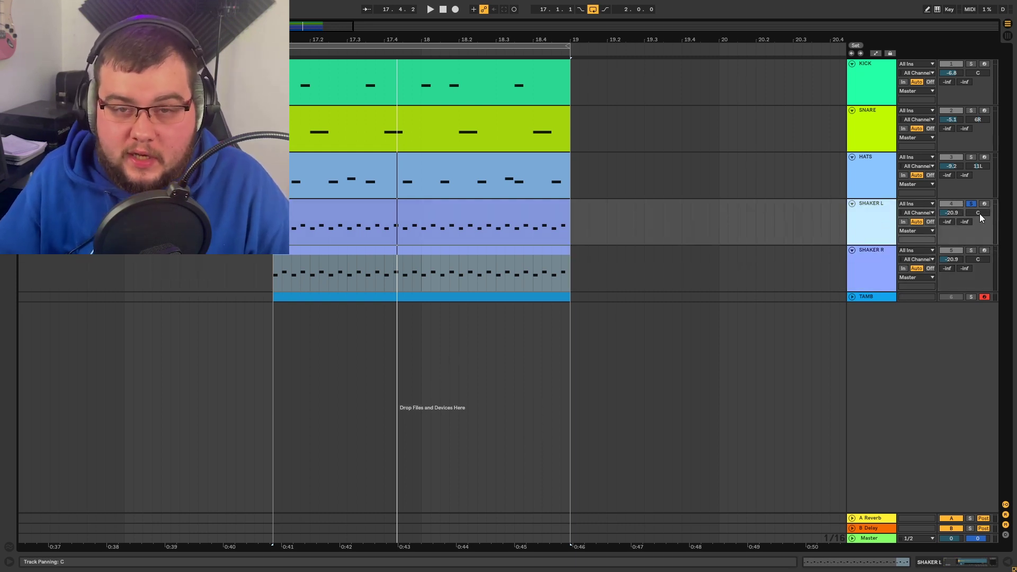
drag(980, 214, 980, 233)
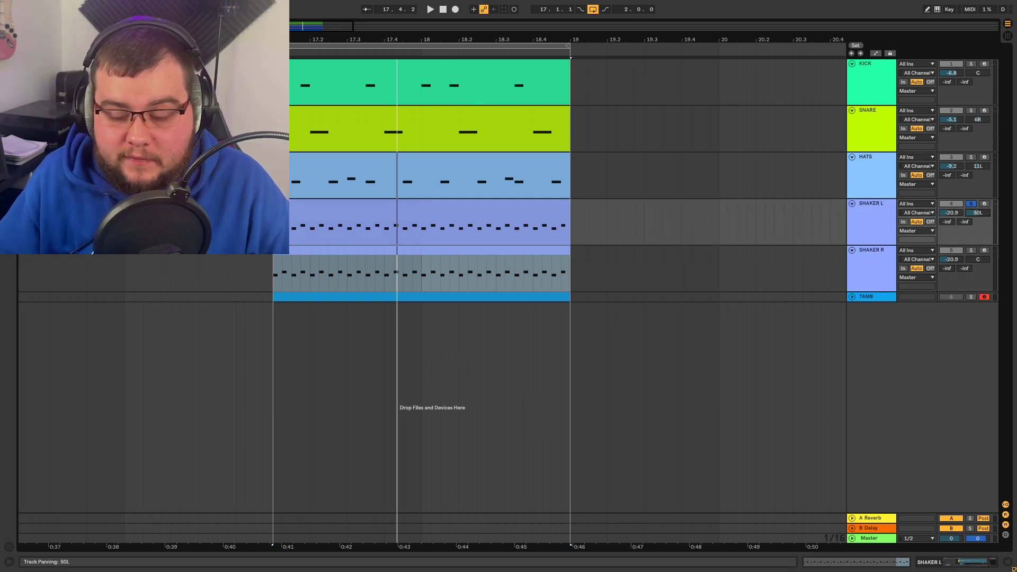
click(869, 225)
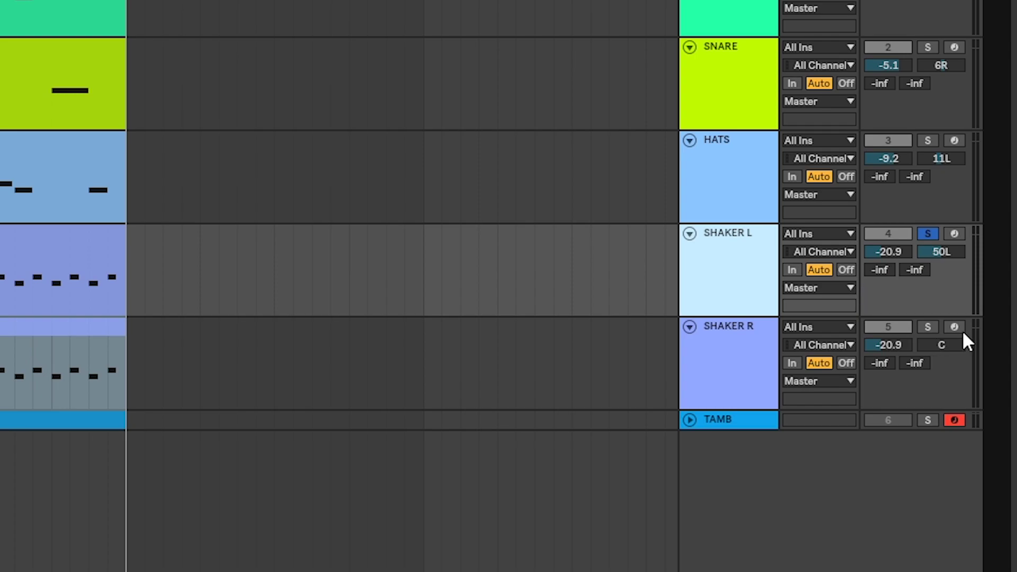
drag(941, 345, 944, 345)
click(927, 327)
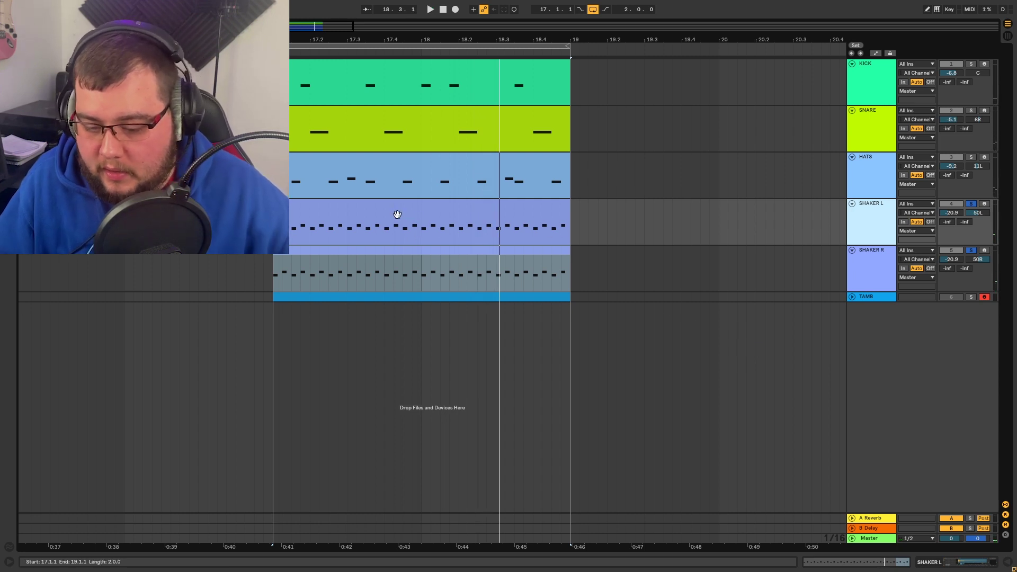
Open the SHAKER L clip's notes and enlarge the velocity lane to examine its accents
double_click(509, 209)
click(221, 335)
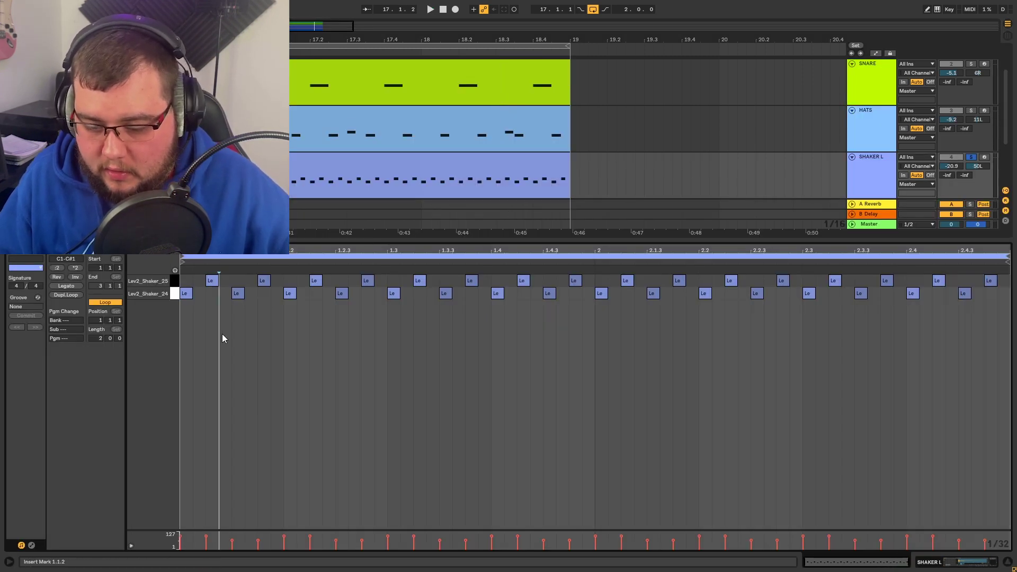
click(242, 304)
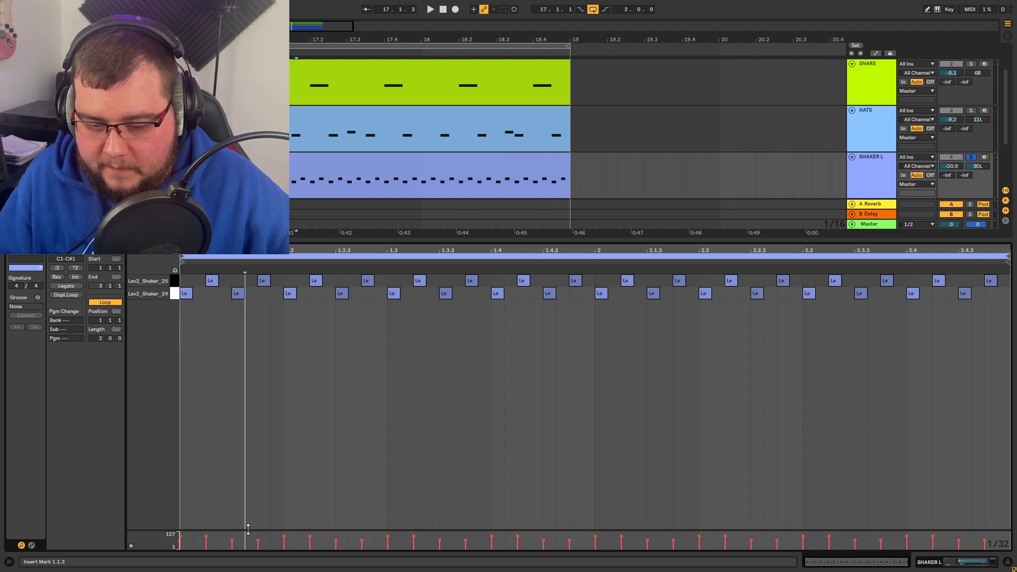
drag(248, 528, 268, 394)
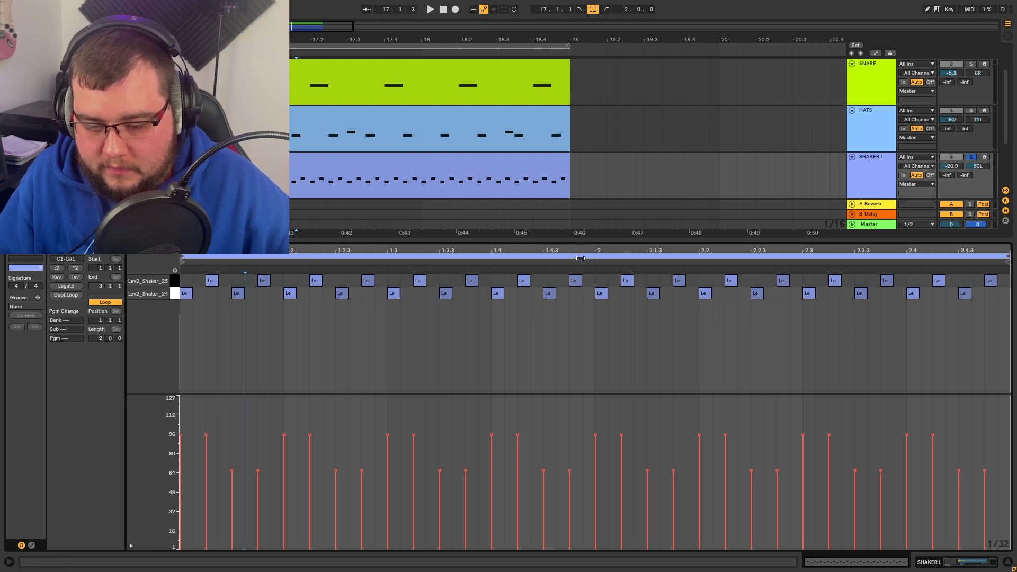
Open the SHAKER R clip's notes and delete every note after the first beat
key(ctrl+alt+l)
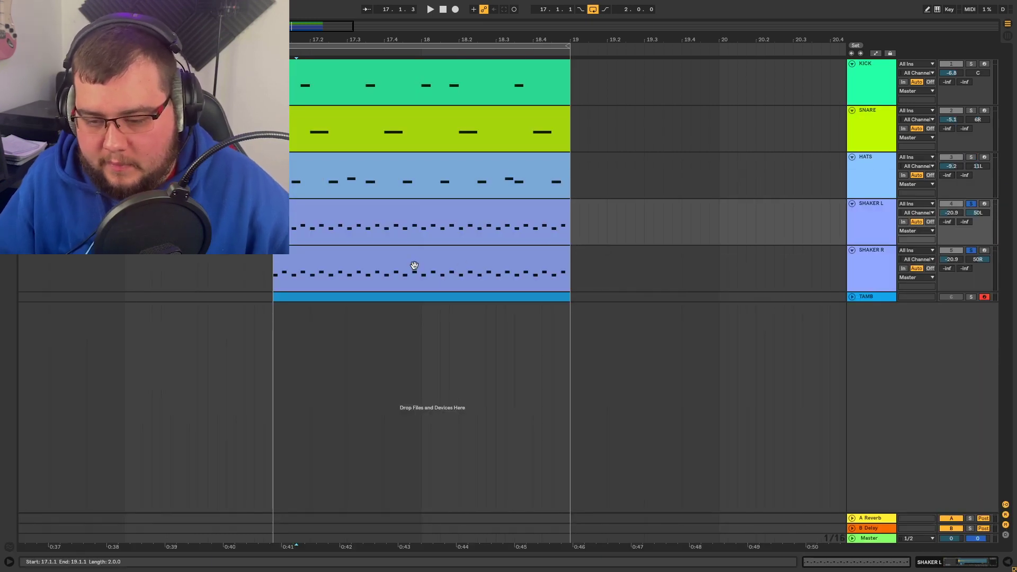
click(443, 260)
click(599, 244)
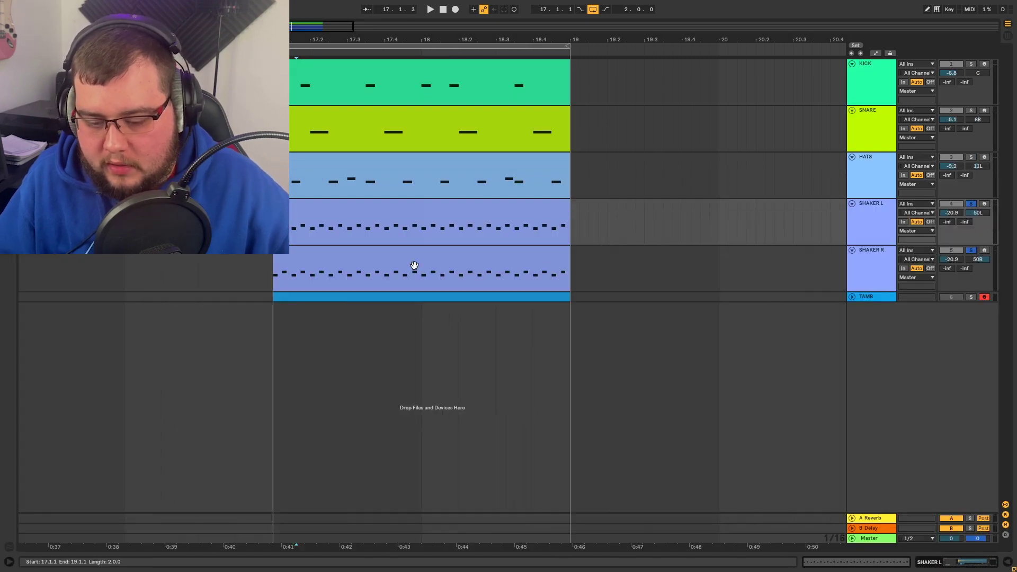
click(462, 260)
double_click(545, 263)
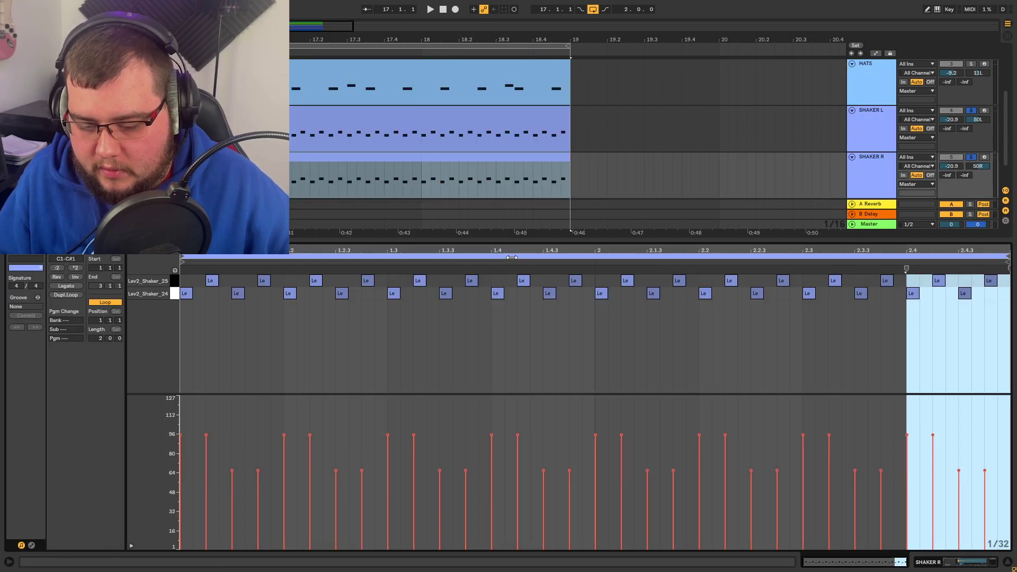
drag(286, 305, 1006, 302)
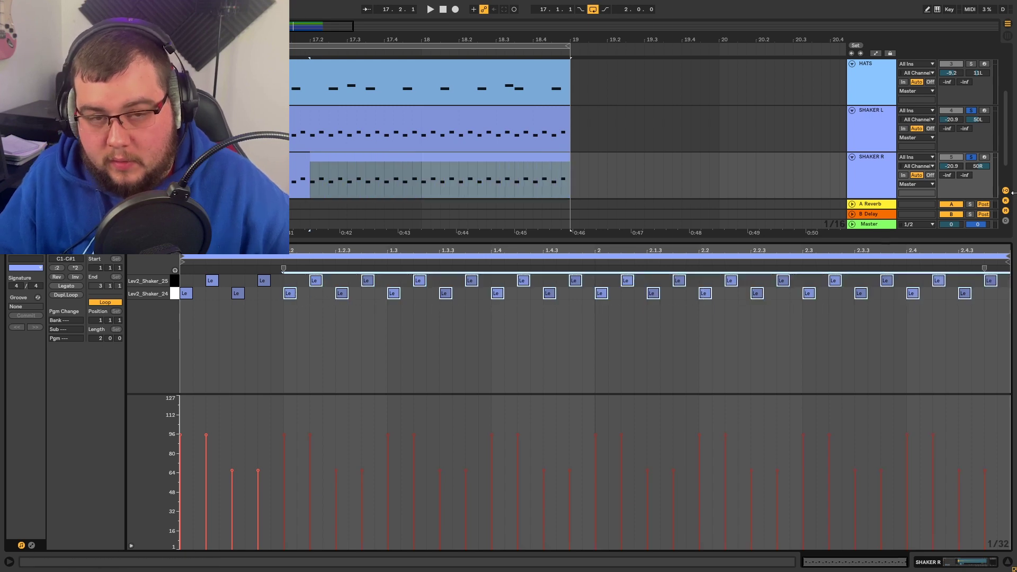
key(Delete)
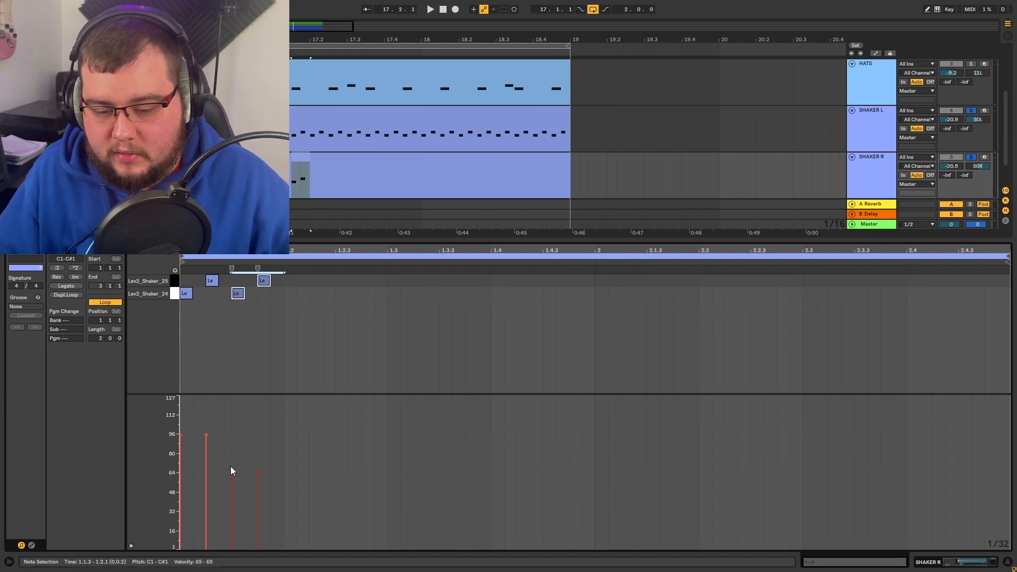
Set SHAKER R's first two note velocities to 69 and the next two to about 95, and duplicate that beat to fill the clip
drag(231, 469, 231, 454)
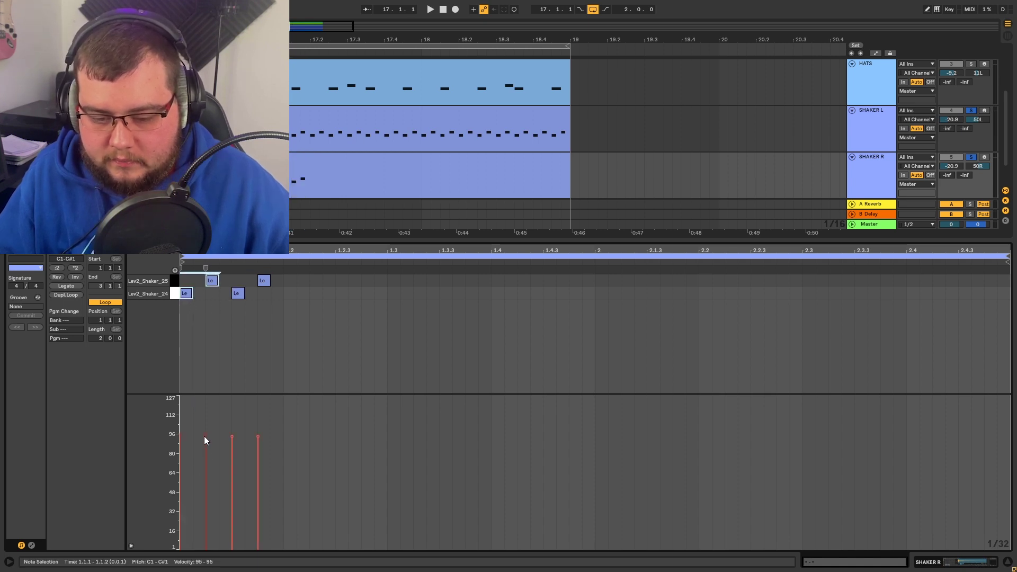
drag(204, 437, 205, 462)
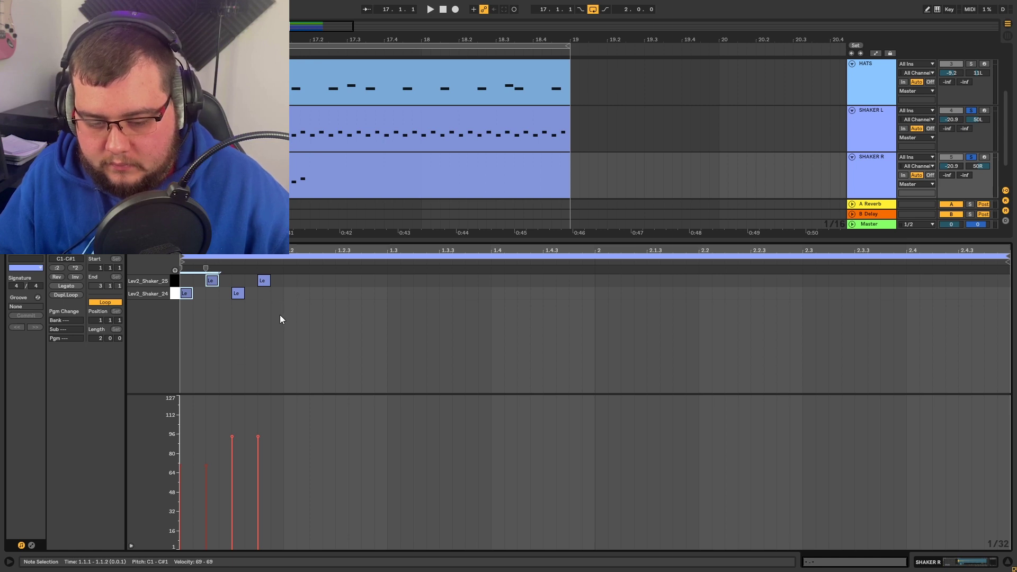
drag(280, 315, 181, 270)
key(ctrl+d)
key(ctrl+d)
key(ctrl+d)
key(ctrl+d)
key(ctrl+d)
key(ctrl+d)
key(ctrl+d)
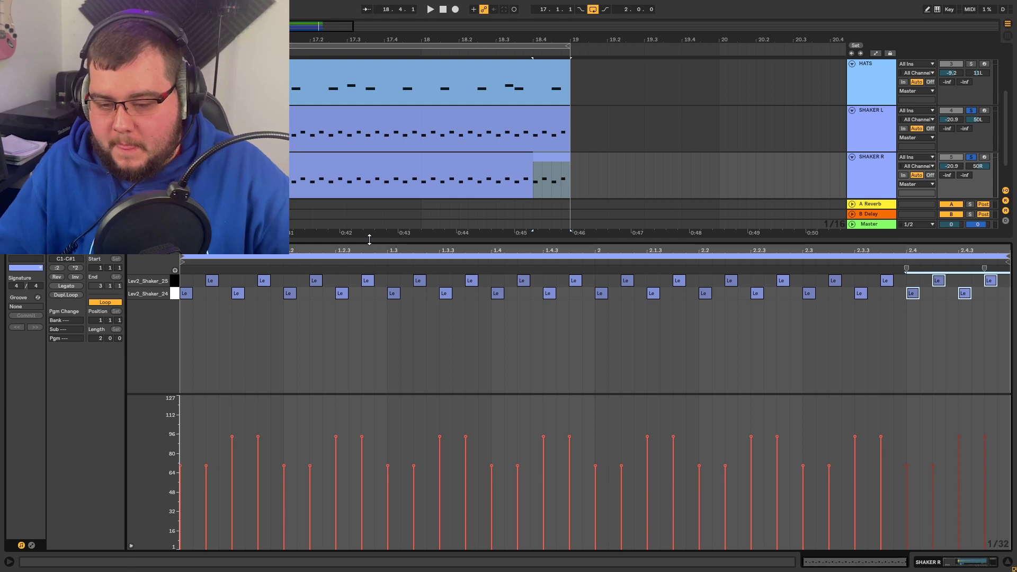
Play the two panned shakers in solo, and unsolo them to hear them within the full beat
key(ctrl+alt+l)
click(321, 214)
click(315, 204)
key(space)
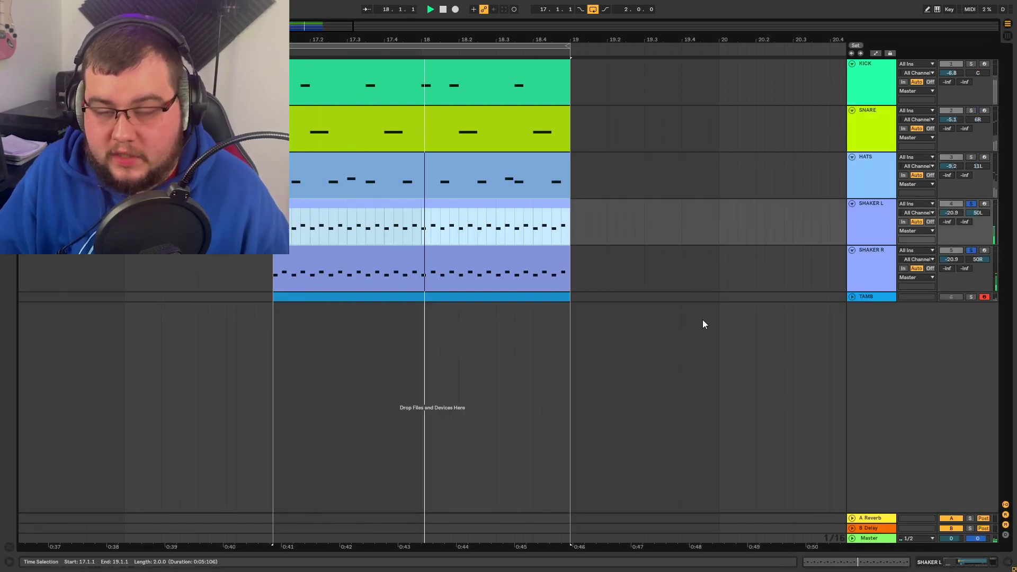
click(969, 250)
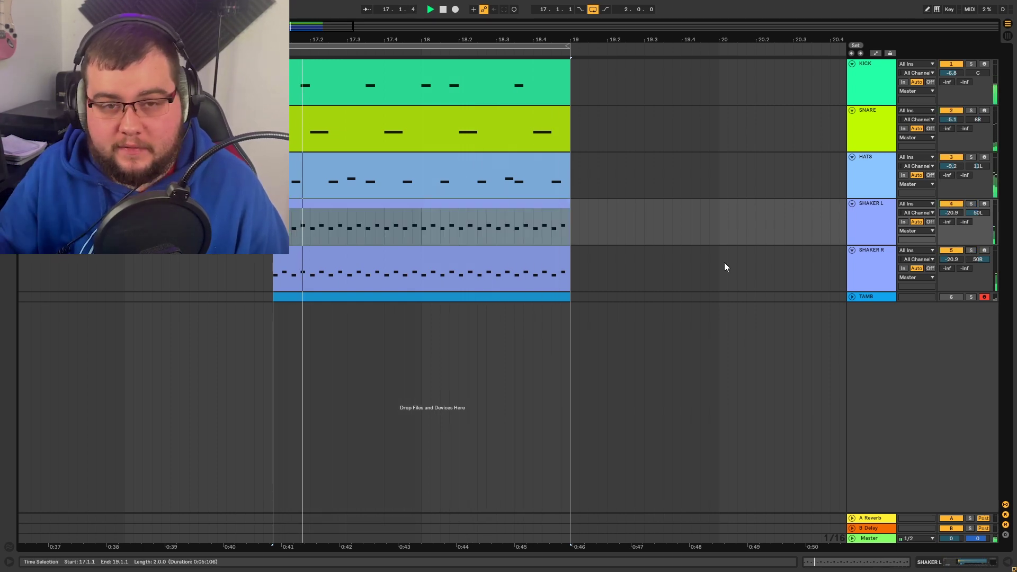
Select both shaker tracks and lower their volume slightly together
click(869, 260)
shift+click(879, 212)
drag(956, 212, 957, 217)
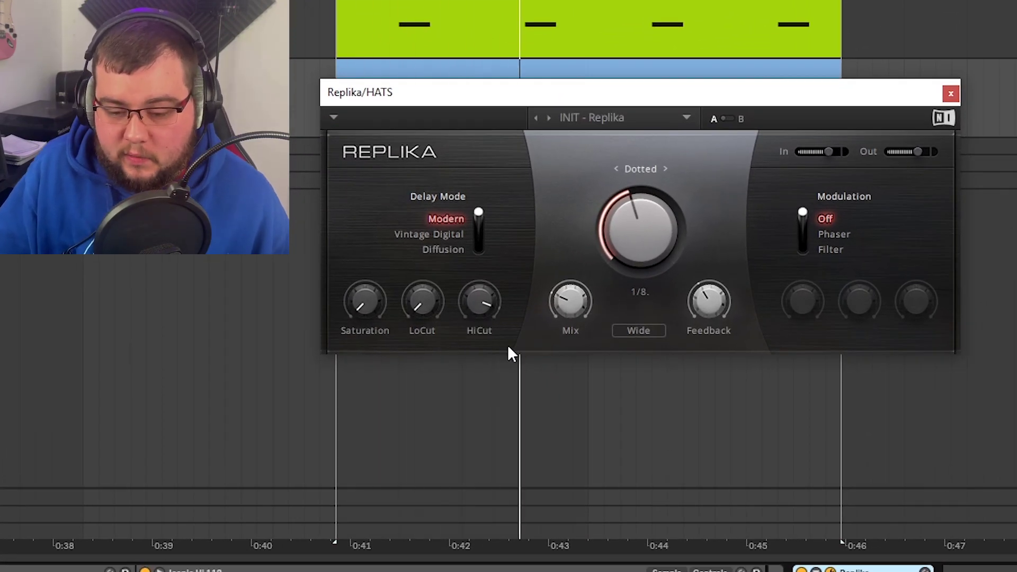
Set the HATS track's Replika delay to Ping Pong, reduce its feedback, fine-tune its mix, and close the plugin
click(649, 330)
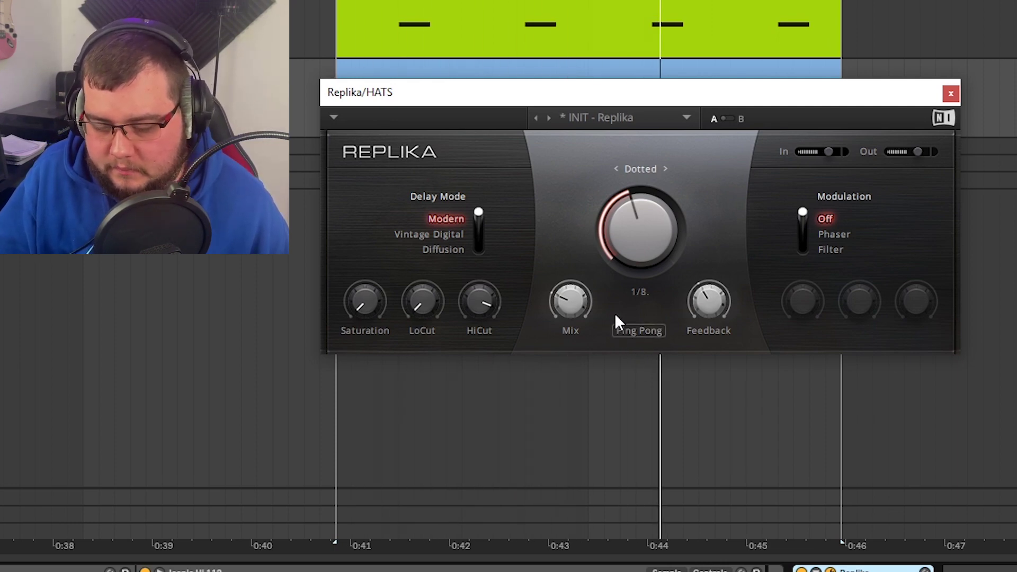
mouse_move(577, 300)
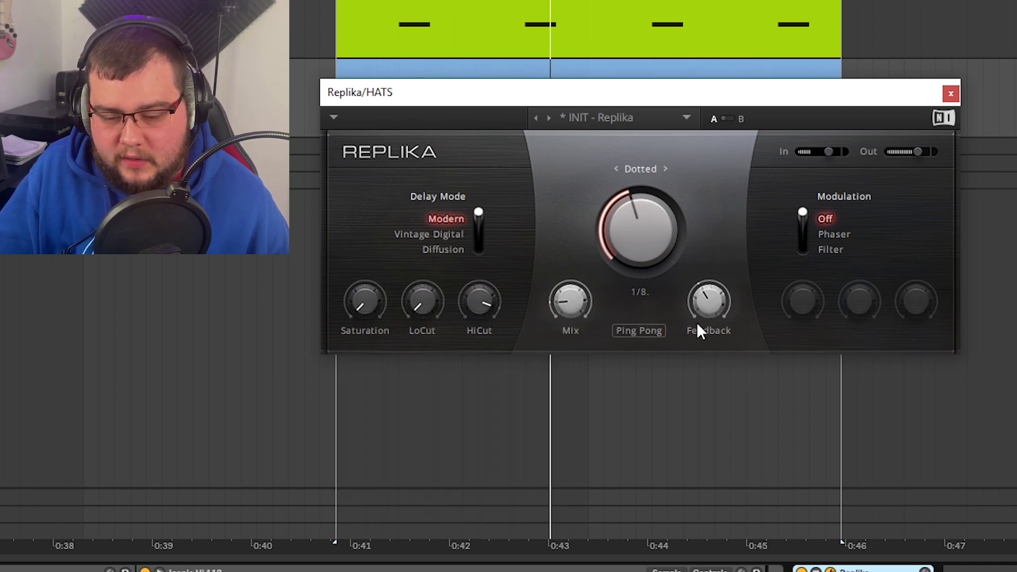
drag(697, 326, 697, 339)
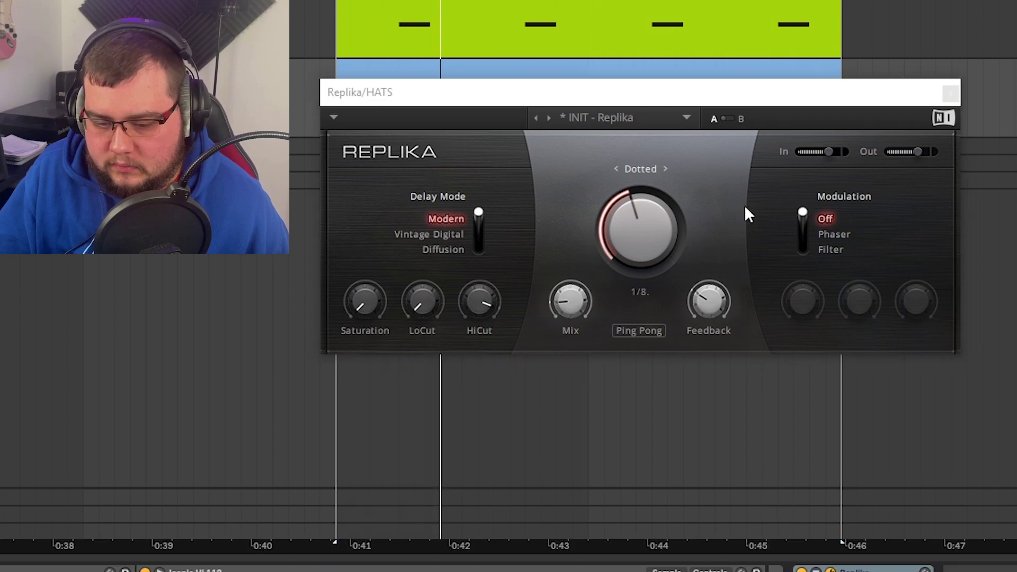
click(568, 298)
drag(568, 298, 566, 293)
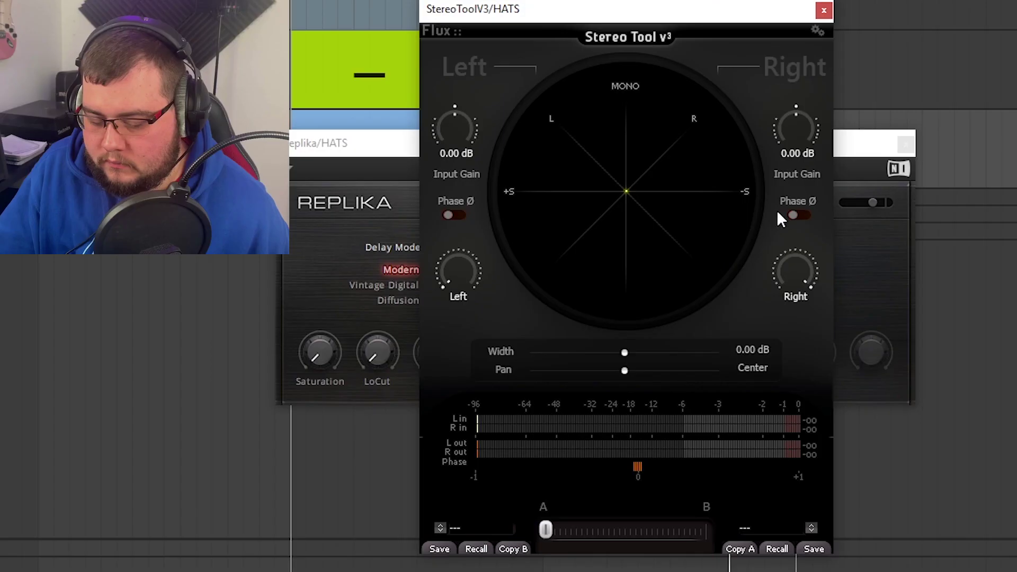
click(909, 142)
click(909, 142)
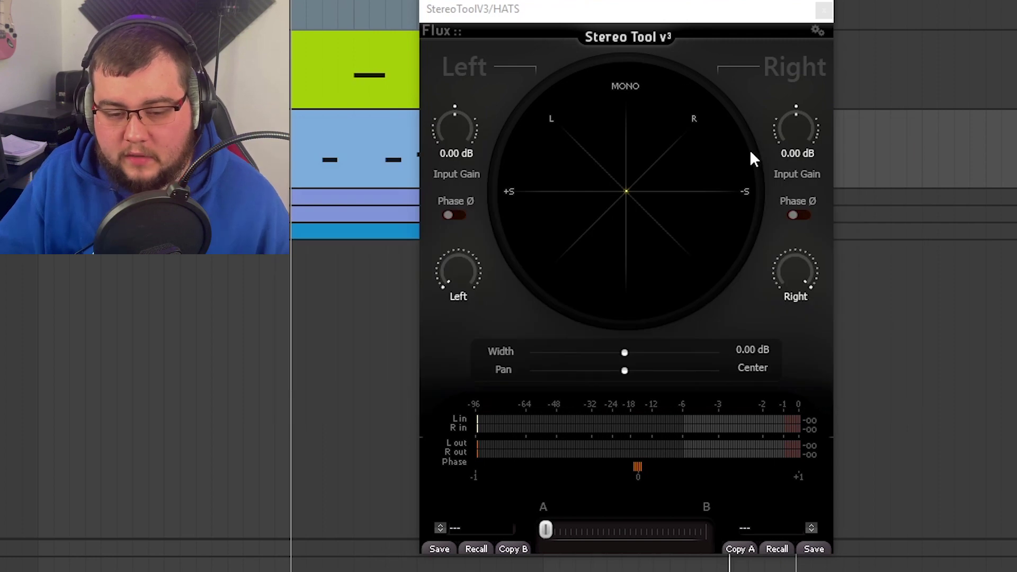
Play the HATS clip while pushing the Stereo Tool width to 12 dB, and pull it back to a moderate width
click(333, 115)
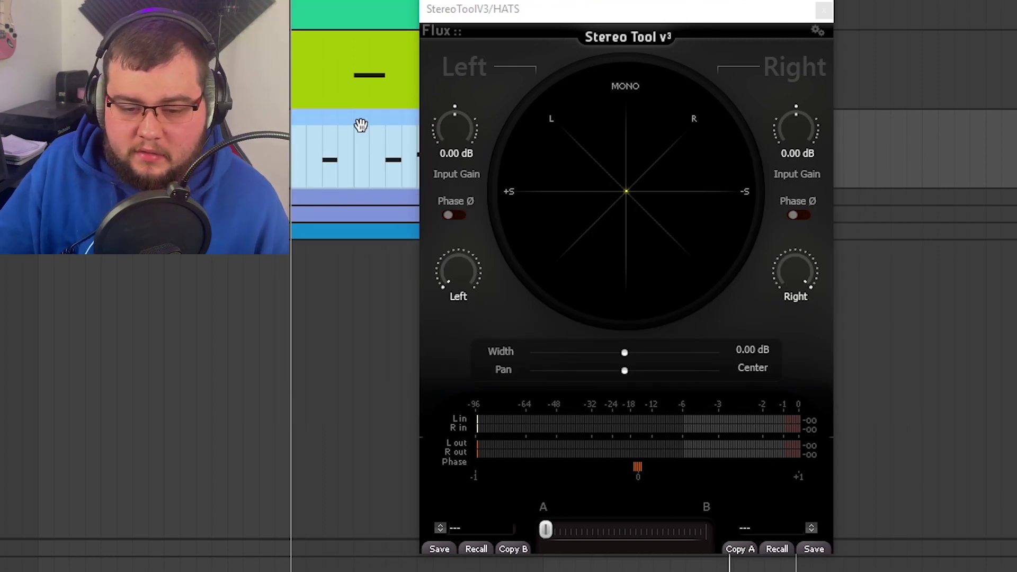
key(space)
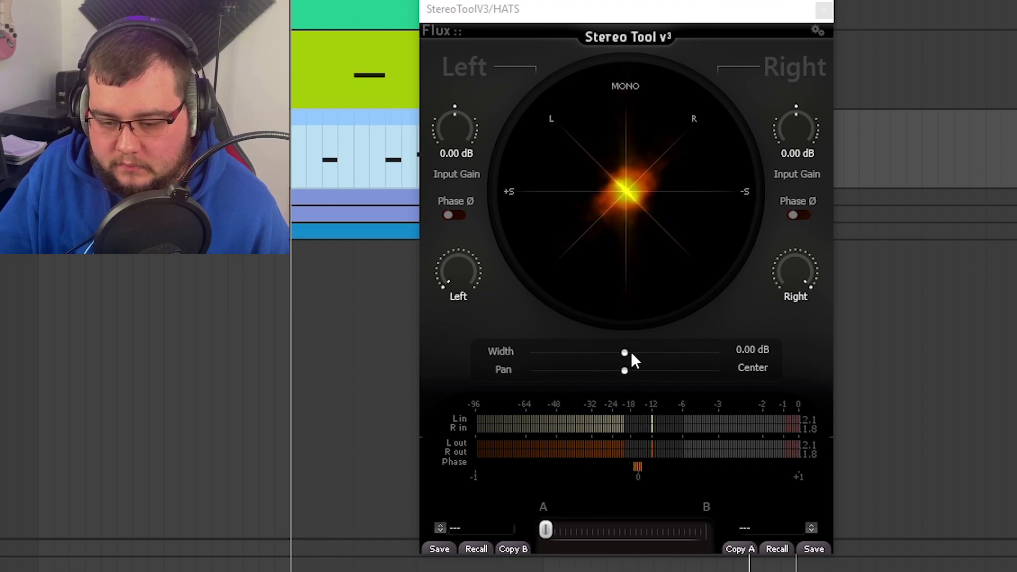
drag(625, 352, 733, 361)
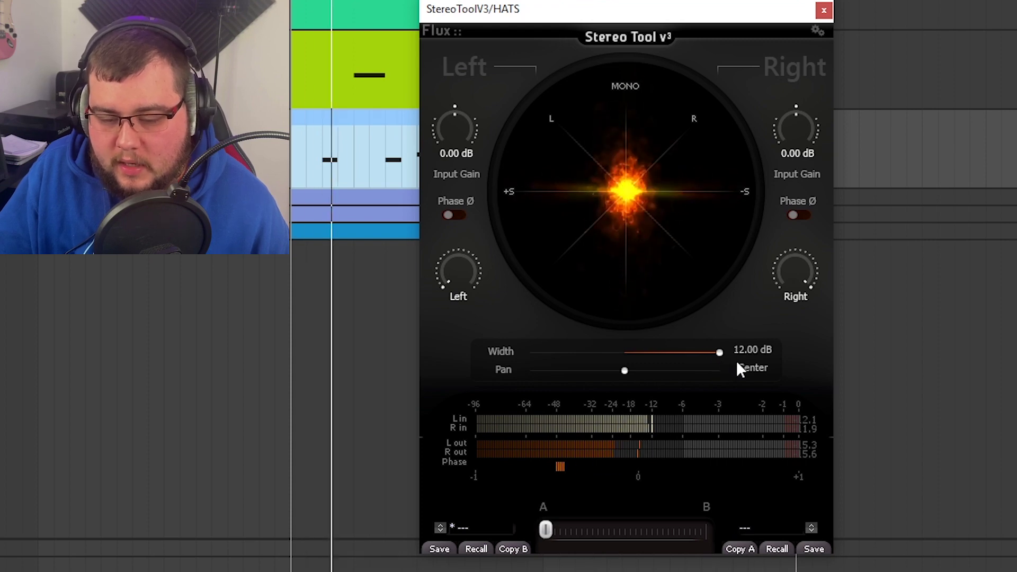
drag(719, 360, 672, 352)
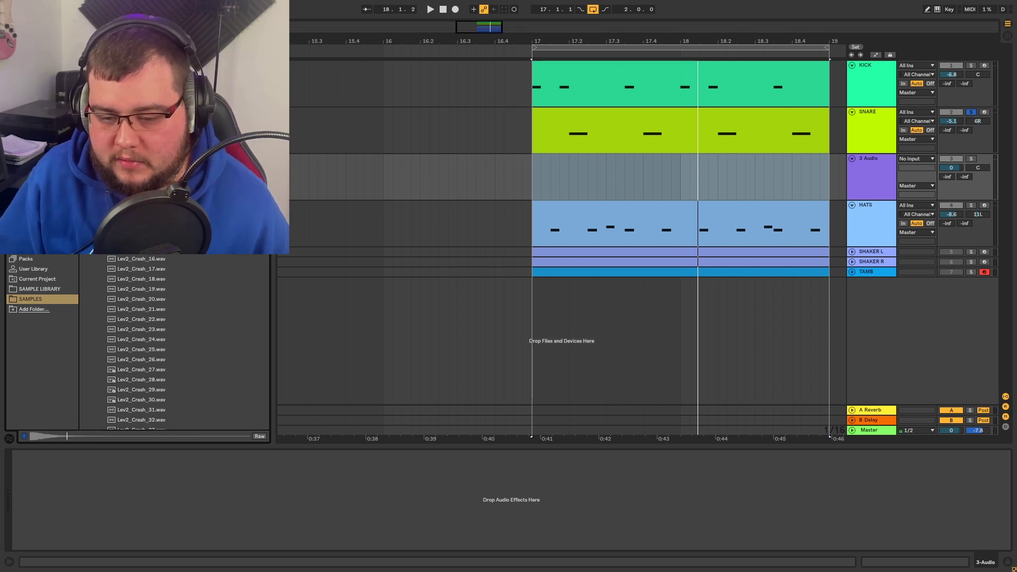
Place the Lev2_Crash_11 sample on the empty audio track at beat 17.2 and trim it to a short one-beat hit
drag(140, 208, 570, 181)
drag(777, 163, 479, 163)
scroll(478, 161, up, 3)
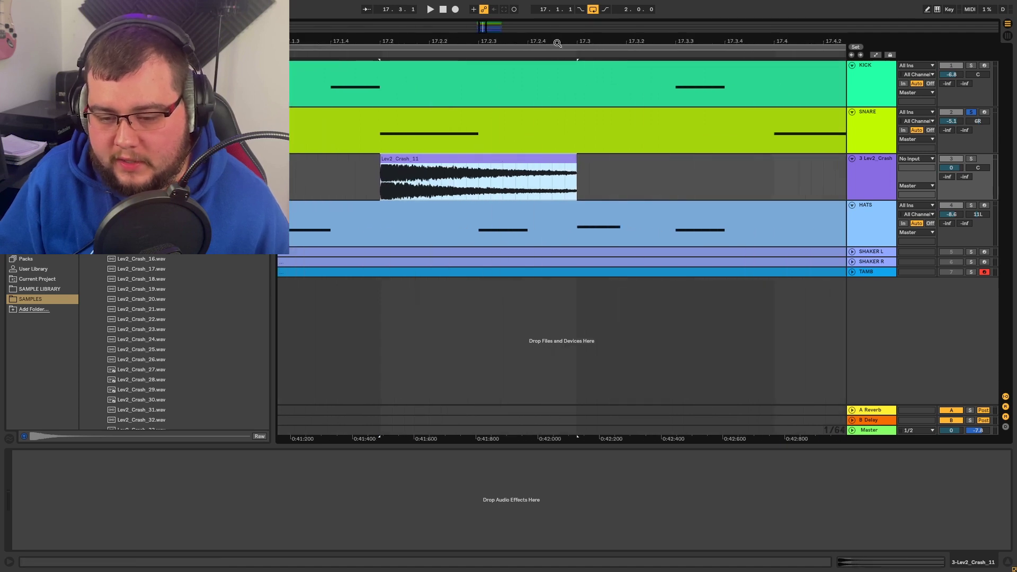
Extend the crash selection to include the gap before it, duplicate it three times onto the remaining snare hits, and play the loop
key(minus)
shift+click(361, 177)
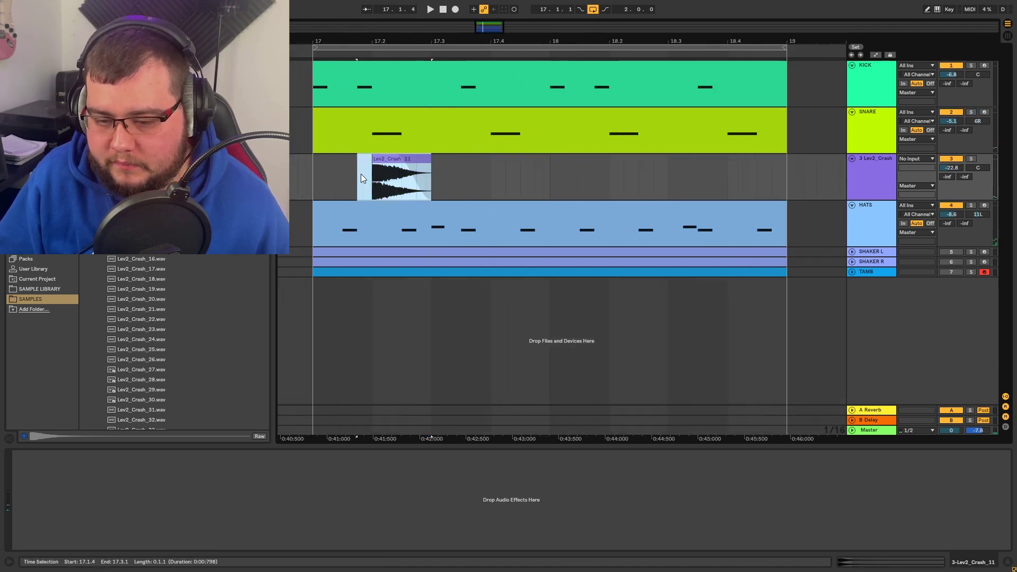
key(ctrl+d)
key(ctrl+d)
key(ctrl+d)
key(space)
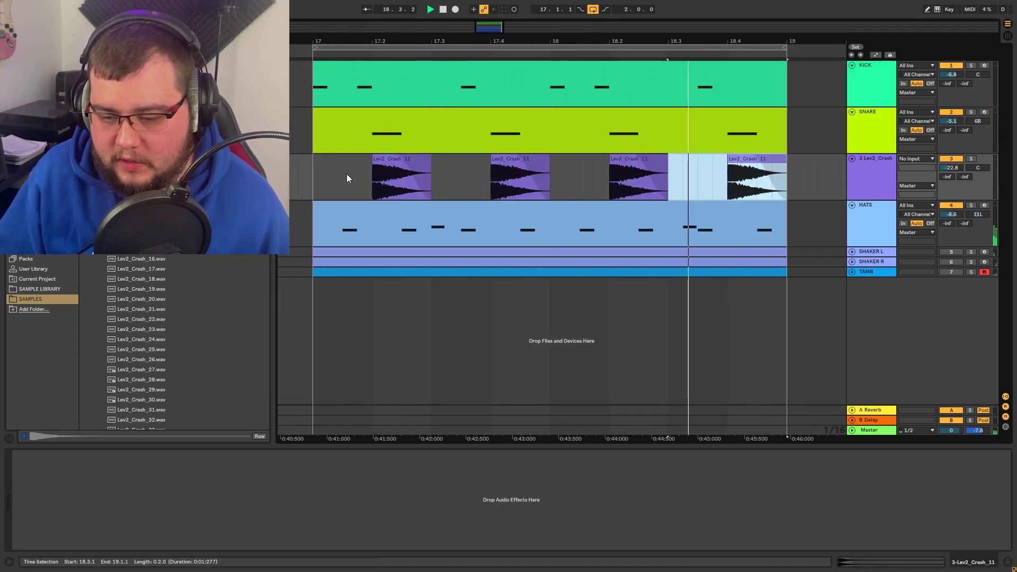
Pan the crash track to about 31L and lower its volume to about -32 dB during playback
click(407, 168)
mouse_move(950, 169)
mouse_down()
mouse_move(950, 178)
mouse_move(954, 164)
mouse_up()
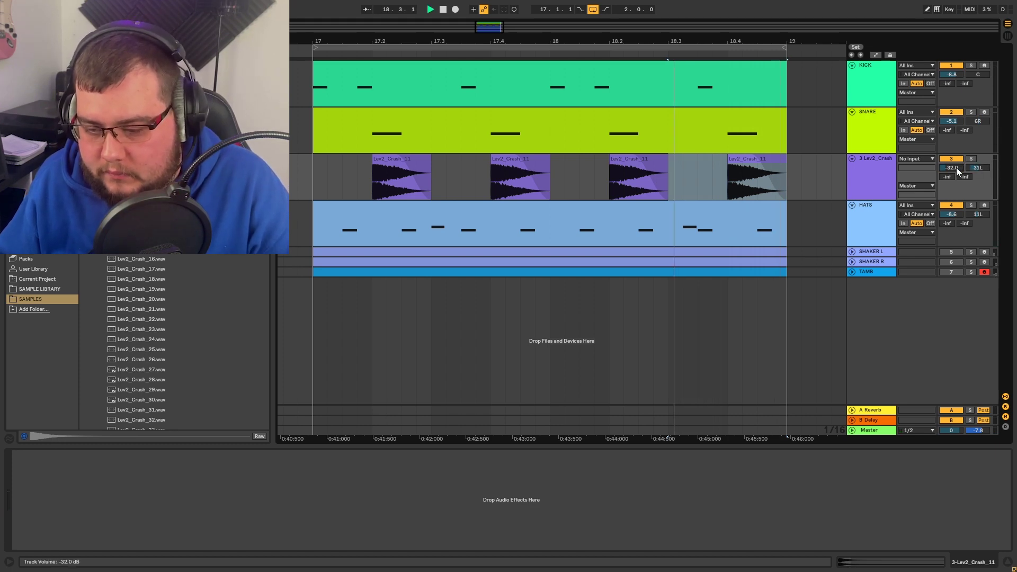
scroll(956, 168, down, 4)
key(space)
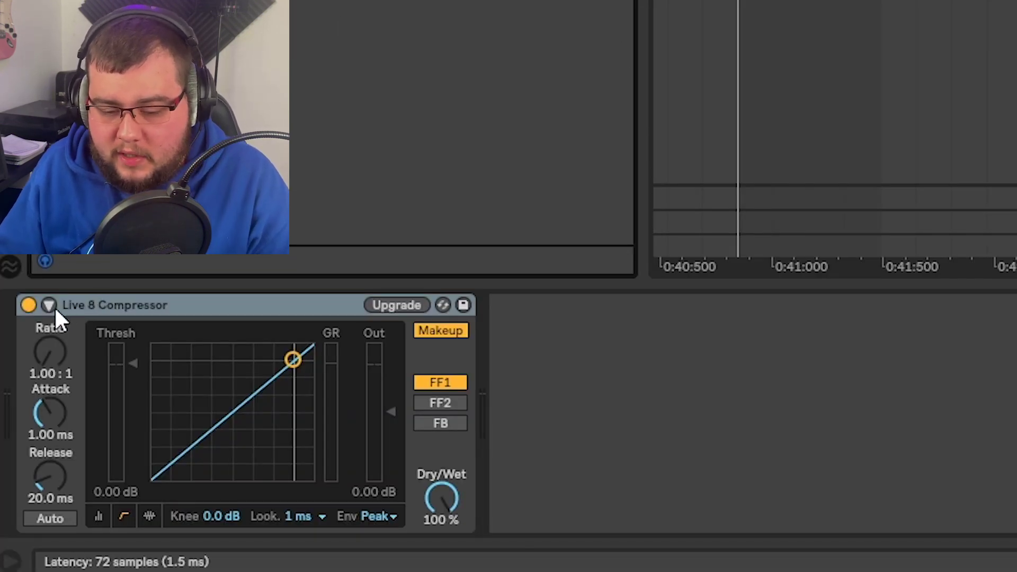
Enable the sidechain on the crash track's compressor with SNARE as the audio source
click(53, 307)
click(74, 334)
click(79, 366)
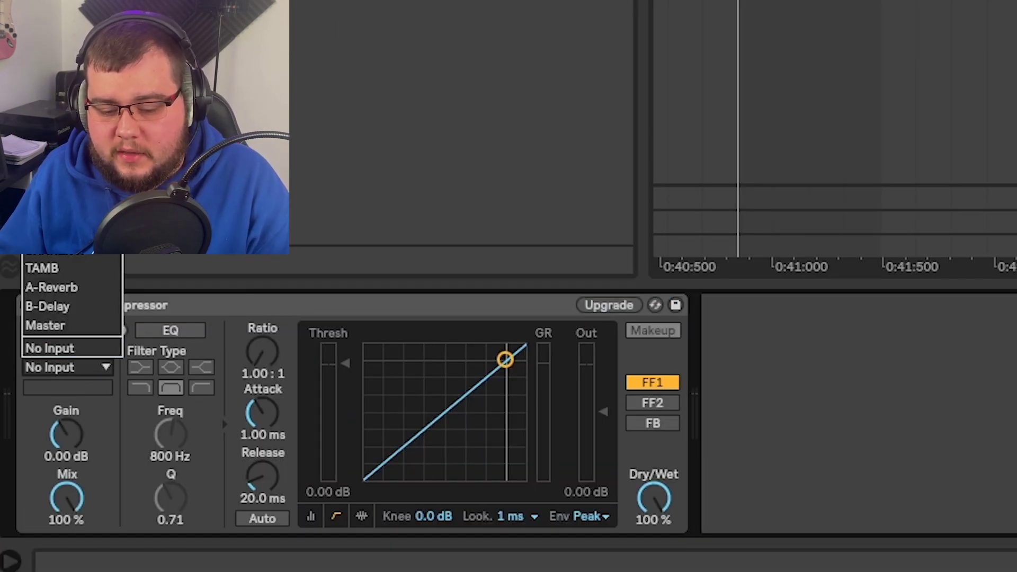
click(48, 248)
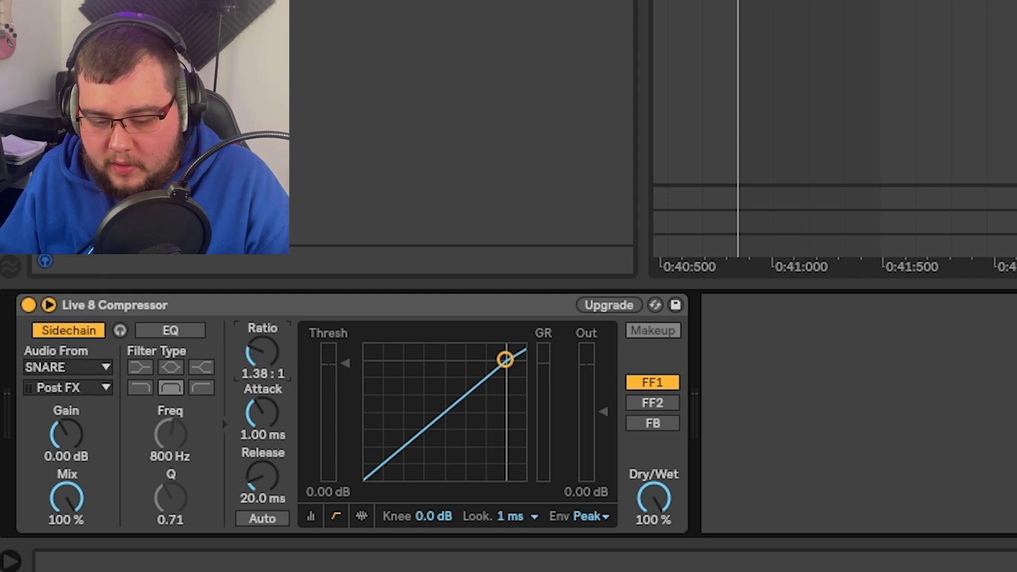
Set the compressor's ratio to 2.38:1 and look-ahead to 10 ms, and show its gain reduction activity view
click(509, 517)
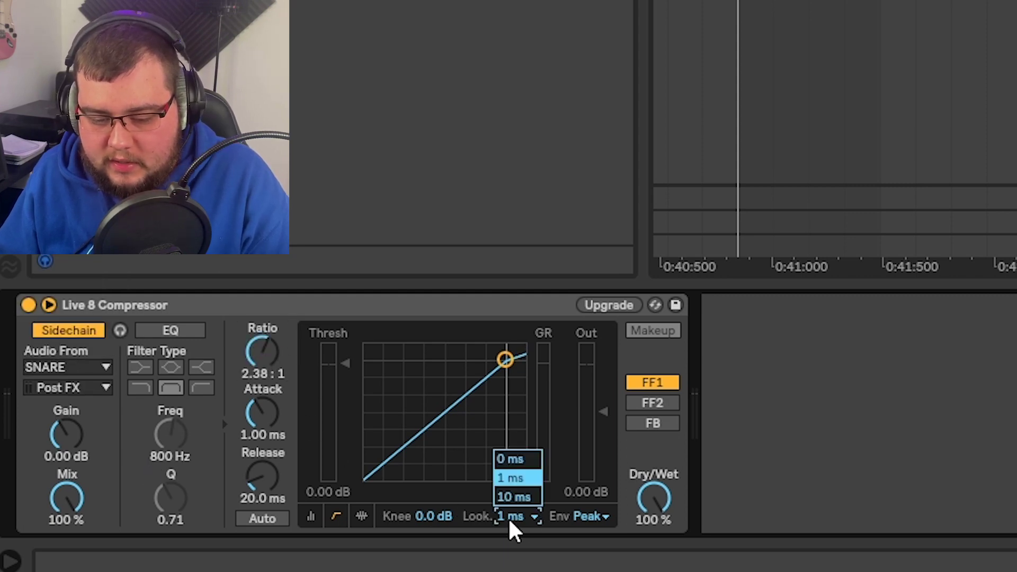
click(508, 494)
click(355, 516)
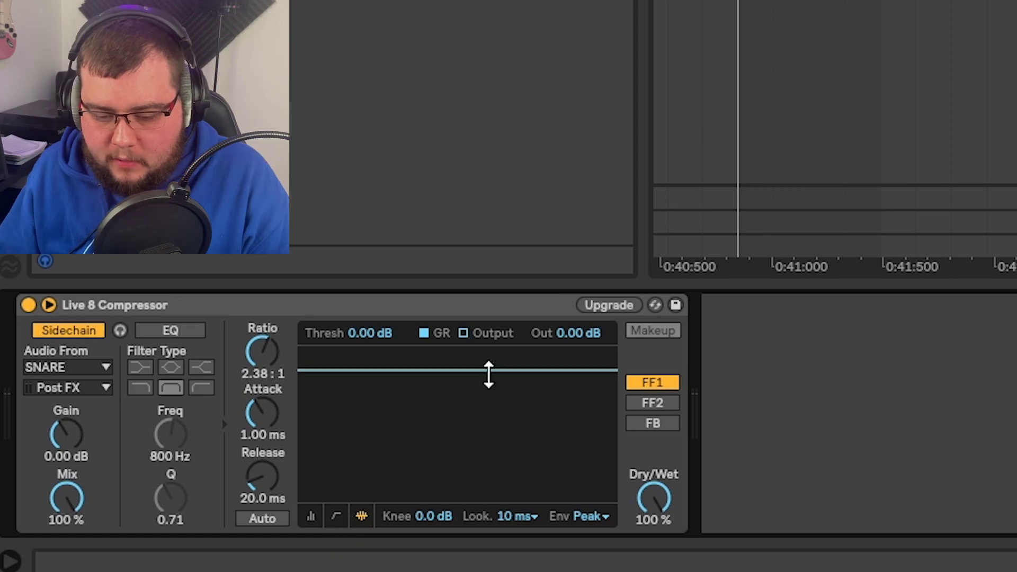
Lower the compressor's threshold to about -24.8 dB and lengthen its release to about 58.2 ms
drag(488, 370, 481, 472)
drag(263, 500, 265, 495)
drag(316, 472, 316, 457)
click(262, 485)
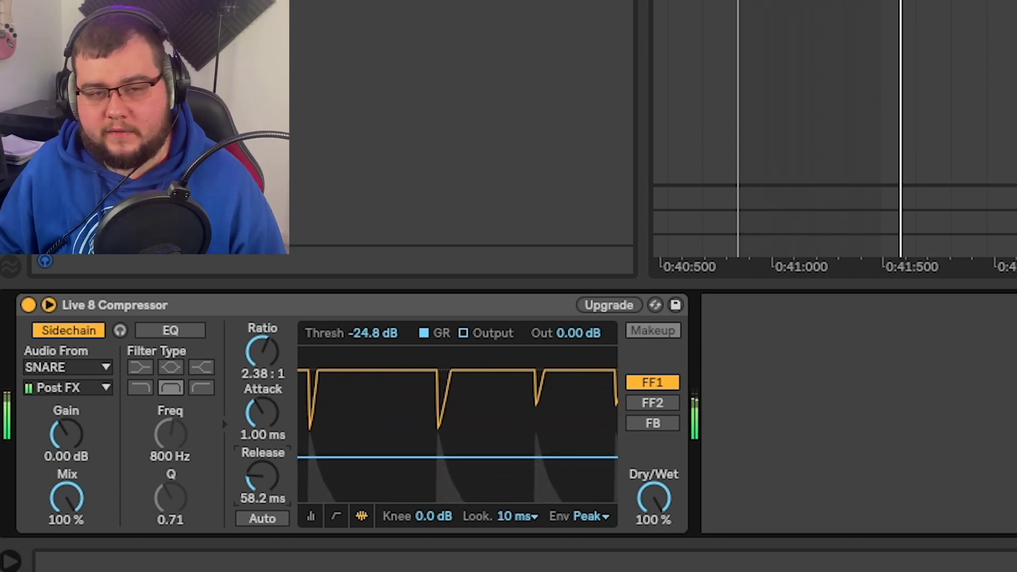
Shorten the compressor's release to about 19.8 ms and fine-tune its attack and release during playback
drag(263, 479, 264, 492)
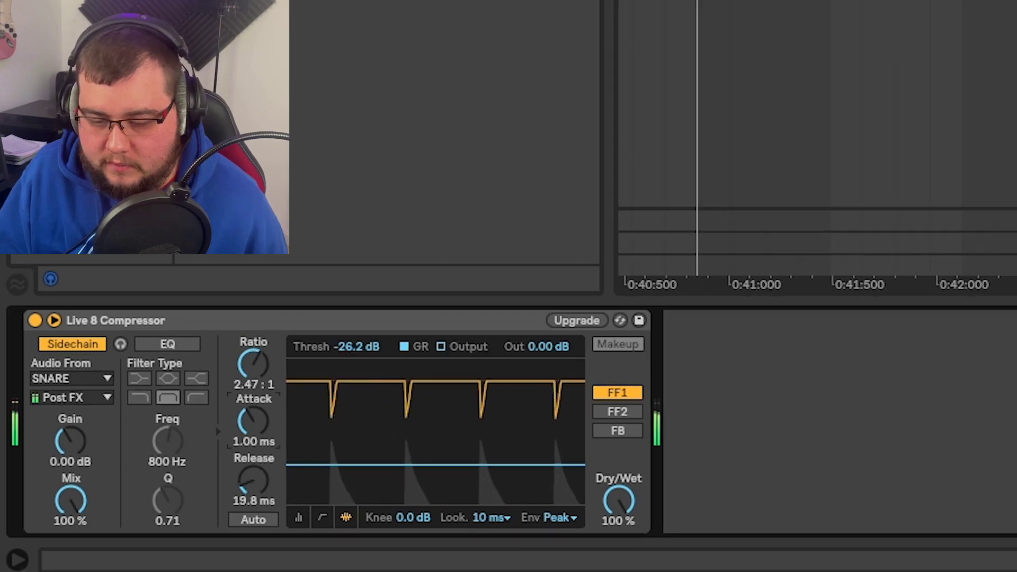
mouse_move(253, 421)
mouse_down()
mouse_move(254, 413)
mouse_move(253, 423)
mouse_up()
mouse_move(244, 468)
mouse_down()
mouse_move(243, 443)
mouse_move(244, 463)
mouse_up()
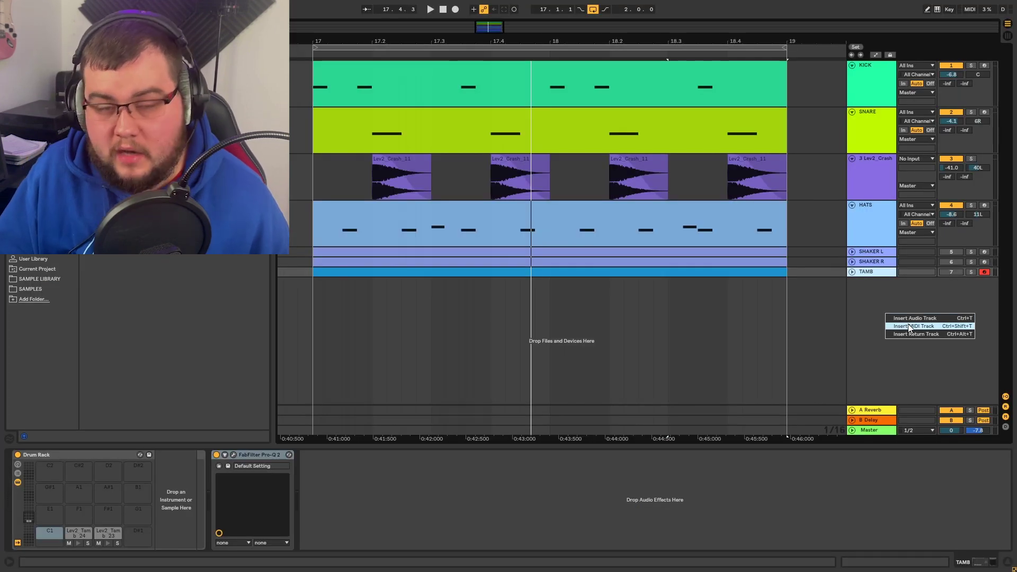
Insert a new audio track below TAMB and audition ride samples from the SAMPLES folder
click(878, 302)
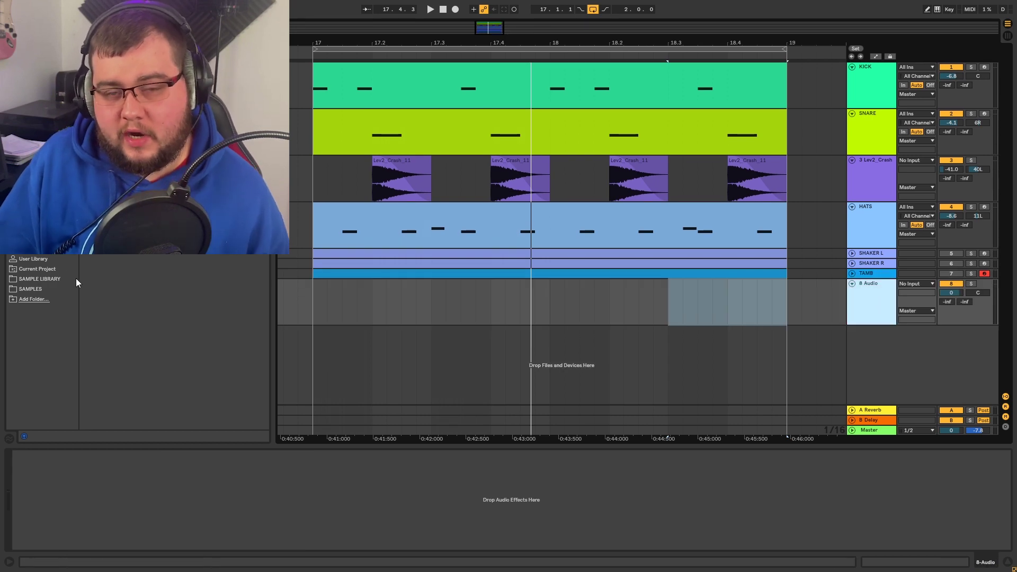
click(63, 289)
click(139, 278)
key(Down)
key(Down)
key(Down)
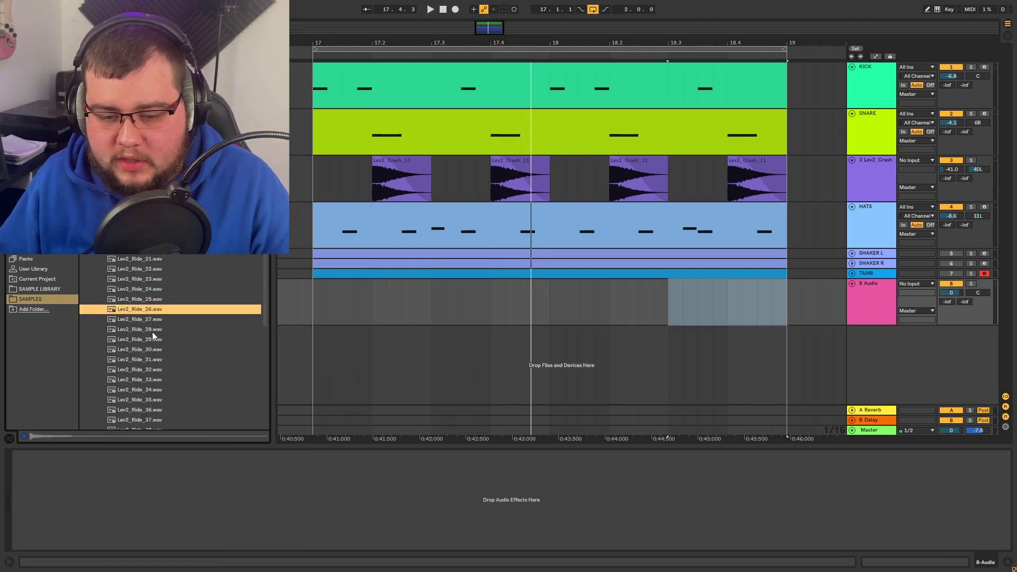
key(Down)
Place Lev2_Ride_28 at bar 17 on the new track, trimmed to one beat, and lower its track volume to about -21.4 dB
drag(151, 335, 315, 293)
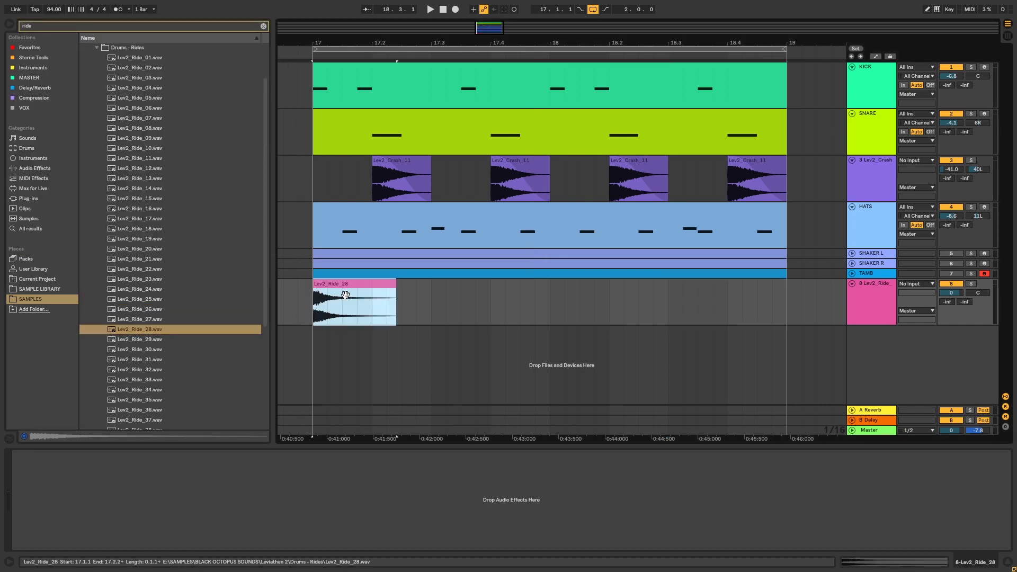
drag(396, 292, 372, 292)
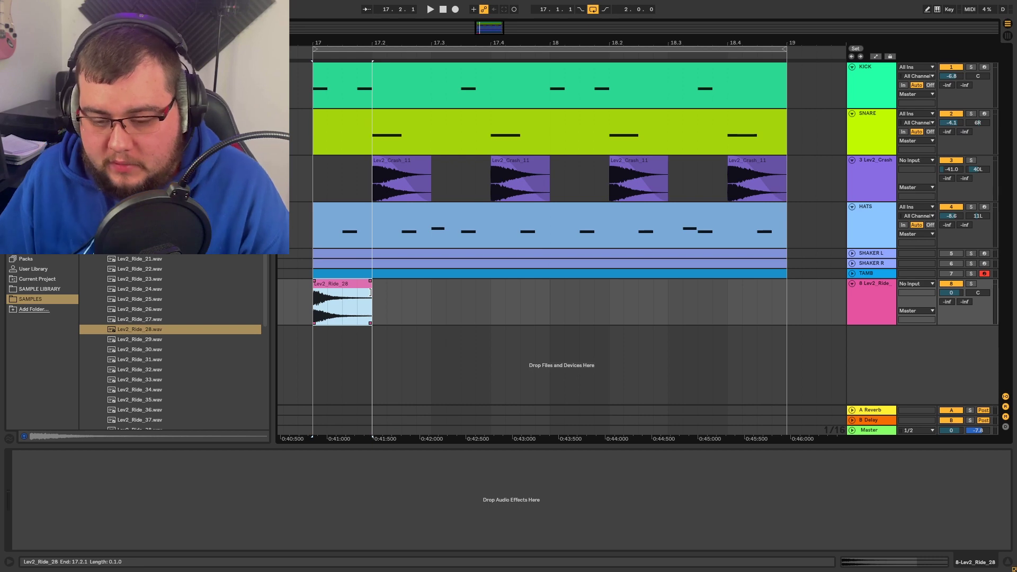
key(space)
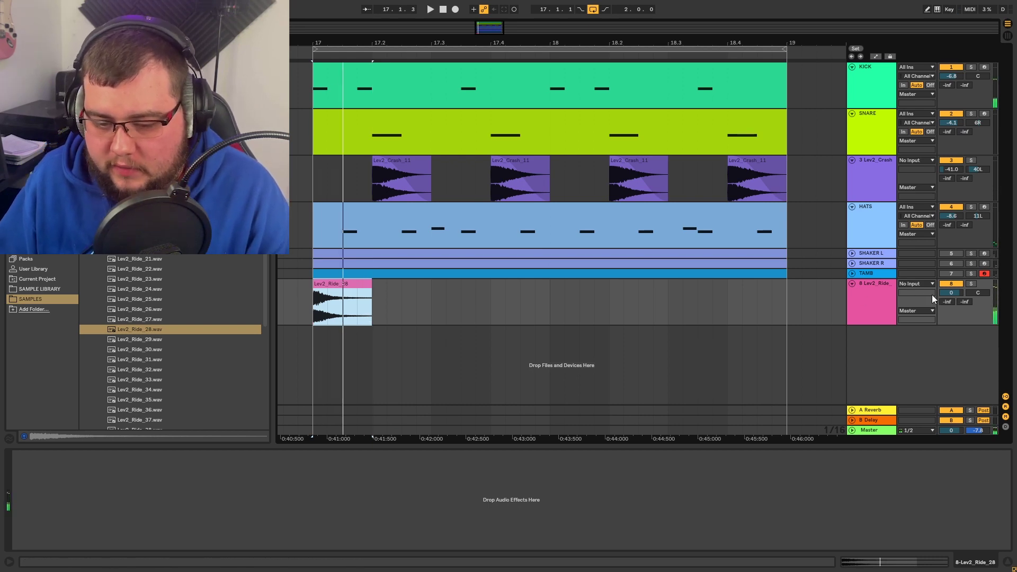
drag(952, 293, 951, 318)
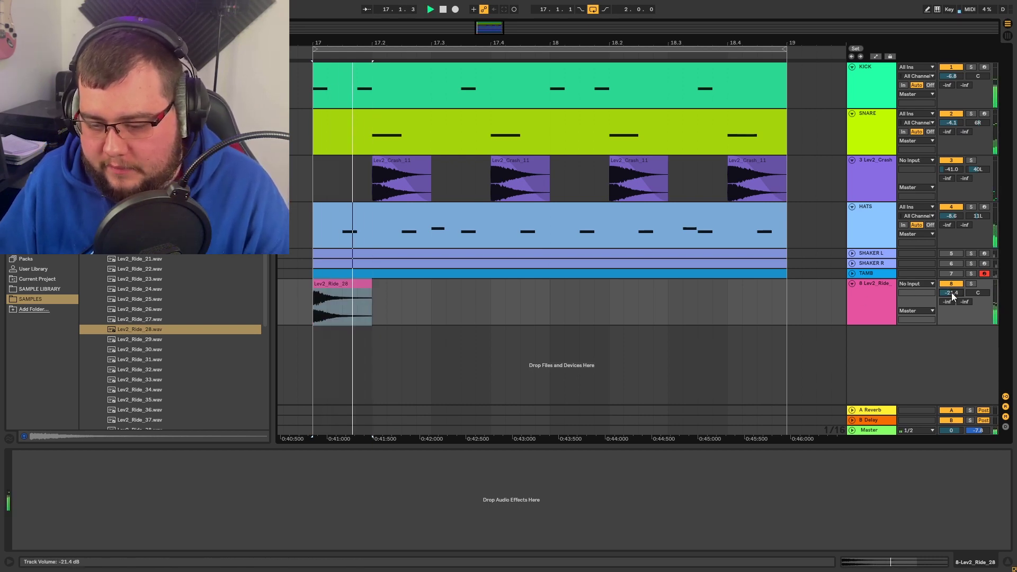
Duplicate the one-beat Lev2_Ride_28 clip seven times to fill the two-bar loop
click(363, 286)
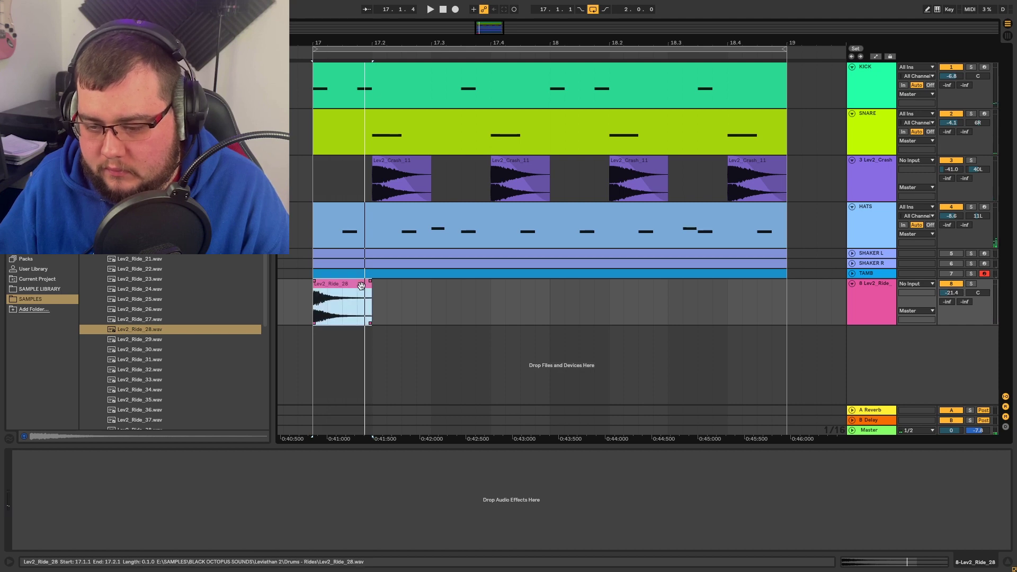
key(ctrl+d)
key(ctrl+d)
key(ctrl+d)
key(ctrl+d)
key(ctrl+d)
key(ctrl+d)
key(ctrl+d)
click(339, 302)
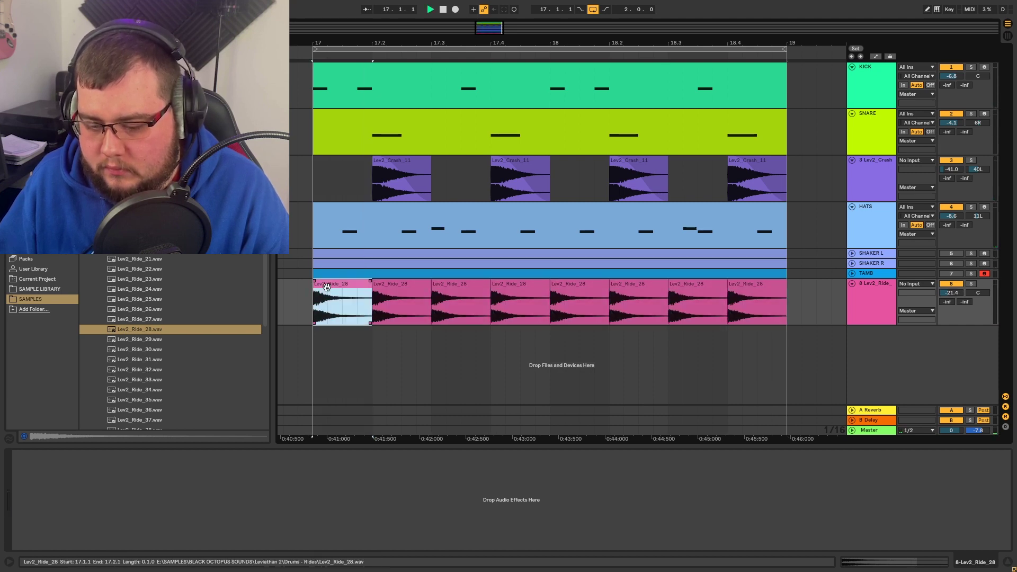
Solo the Lev2_Ride_28 track, lower its volume to -31.5 dB, pan it to 50L, and play it
click(971, 284)
drag(951, 293, 977, 318)
right_click(883, 286)
click(882, 285)
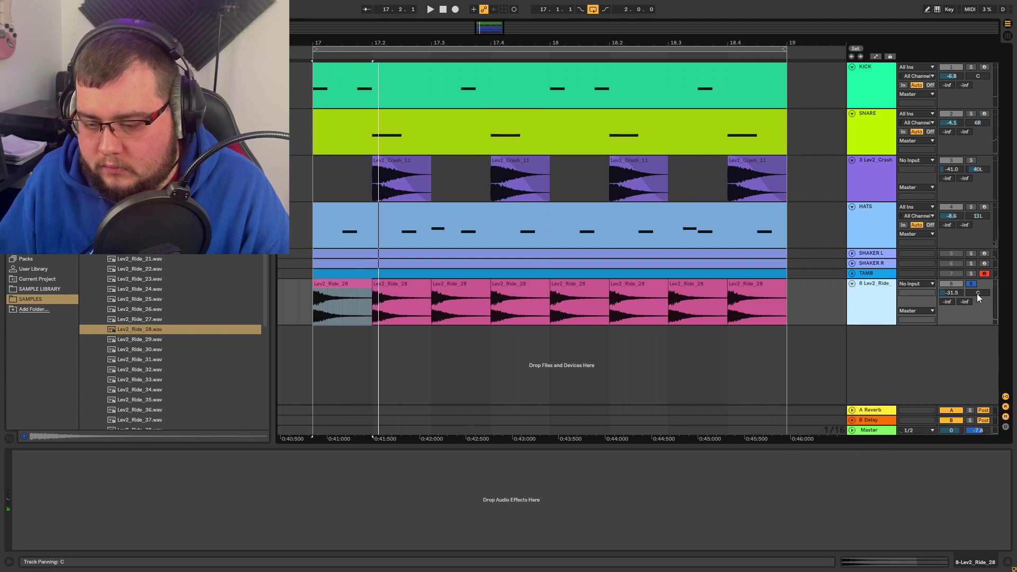
key(space)
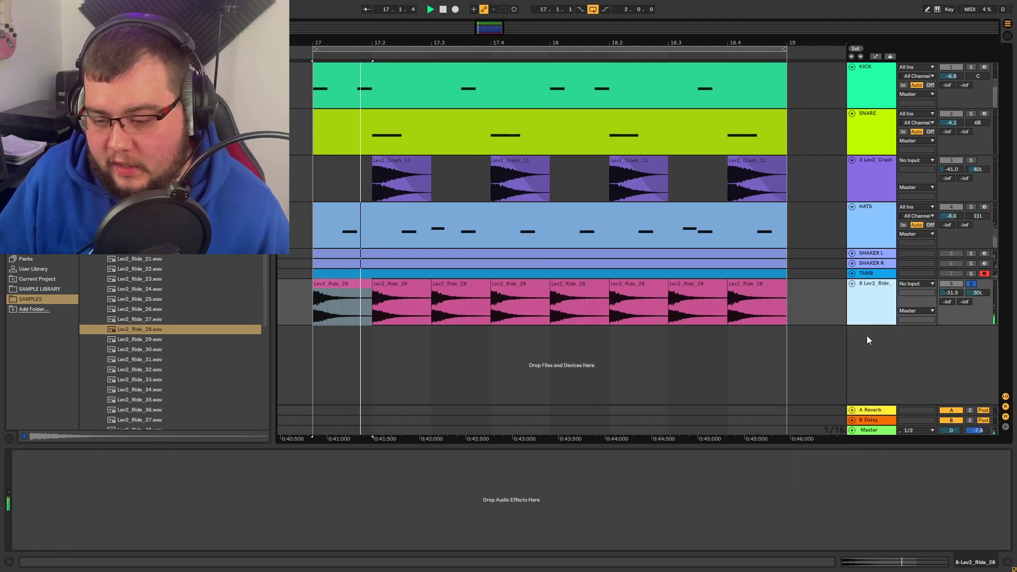
click(872, 292)
Audition neighbouring ride samples and place Lev2_Ride_29 at bar 17 on a new track, trimmed to one beat
click(159, 339)
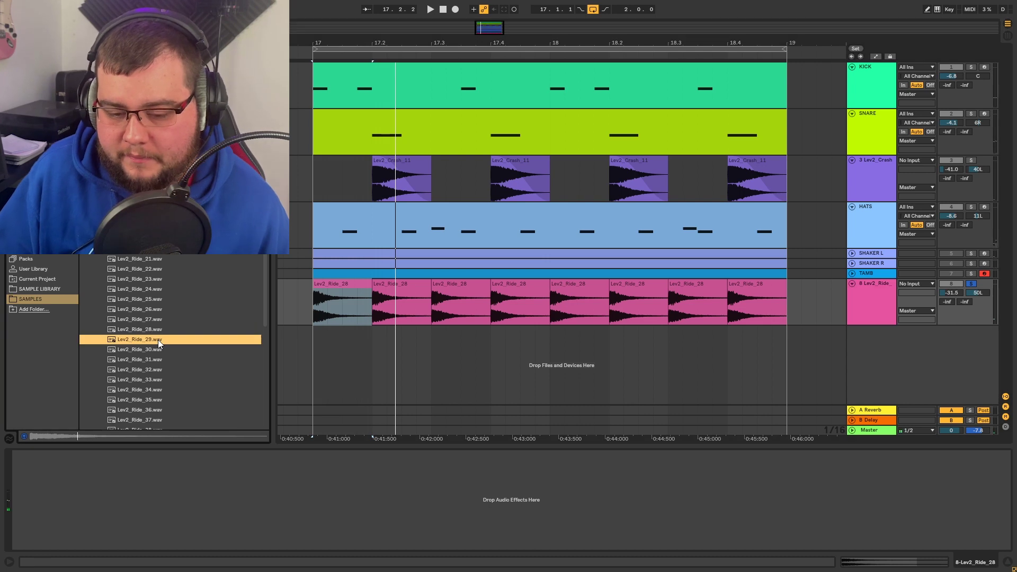
click(154, 331)
key(Down)
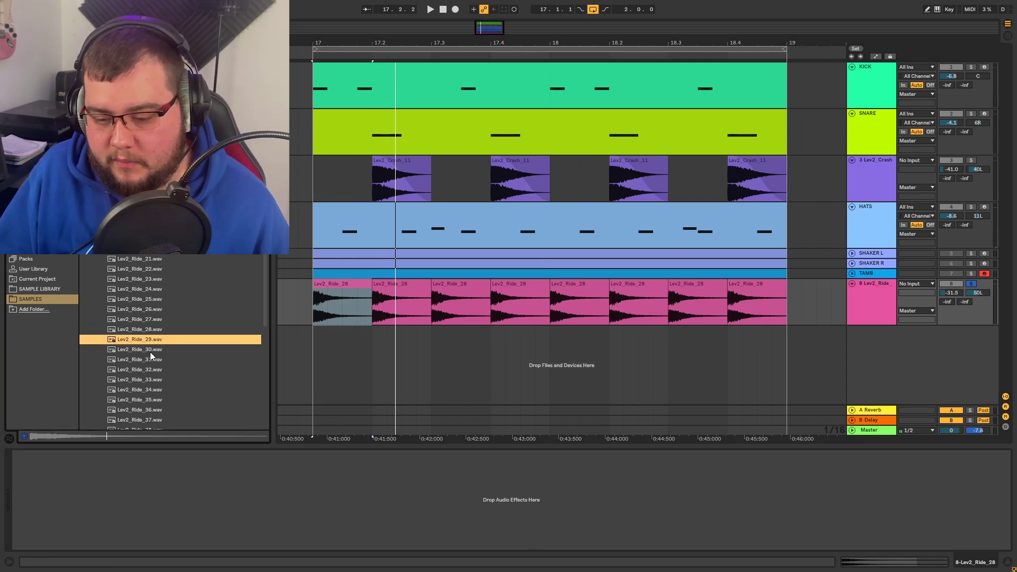
drag(323, 344, 316, 344)
drag(421, 335, 376, 346)
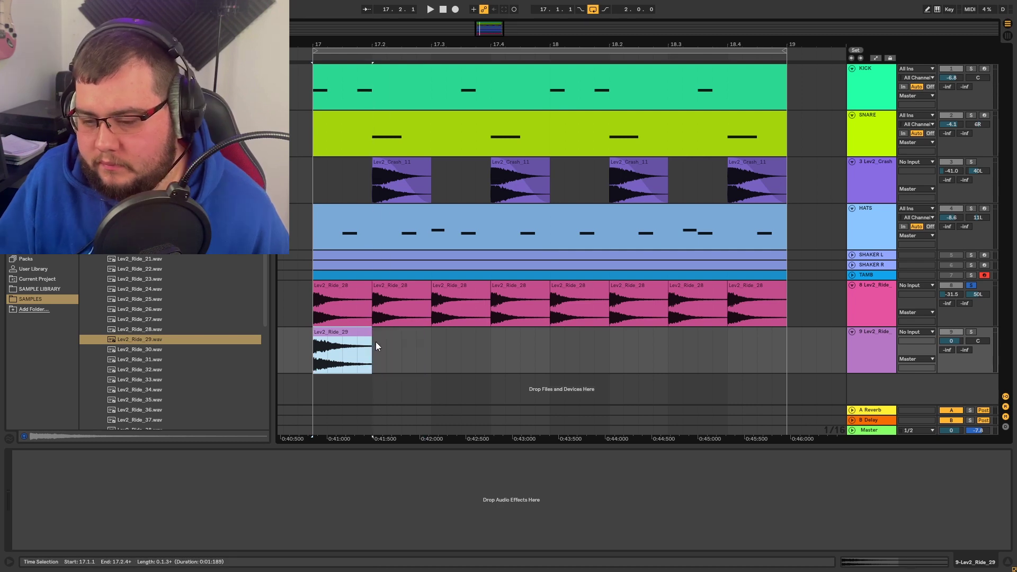
Duplicate the one-beat Lev2_Ride_29 clip seven times to match the first ride track
key(ctrl+d)
key(ctrl+d)
key(ctrl+d)
key(ctrl+d)
key(ctrl+d)
key(ctrl+d)
key(ctrl+d)
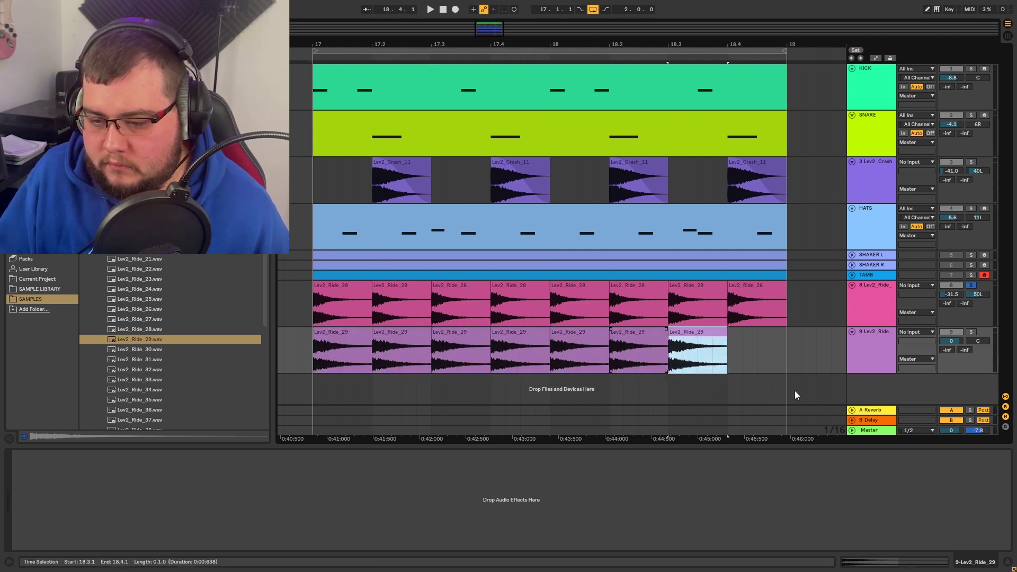
Set the Lev2_Ride_29 track's volume to -31.5 dB and pan it to 50R
click(951, 341)
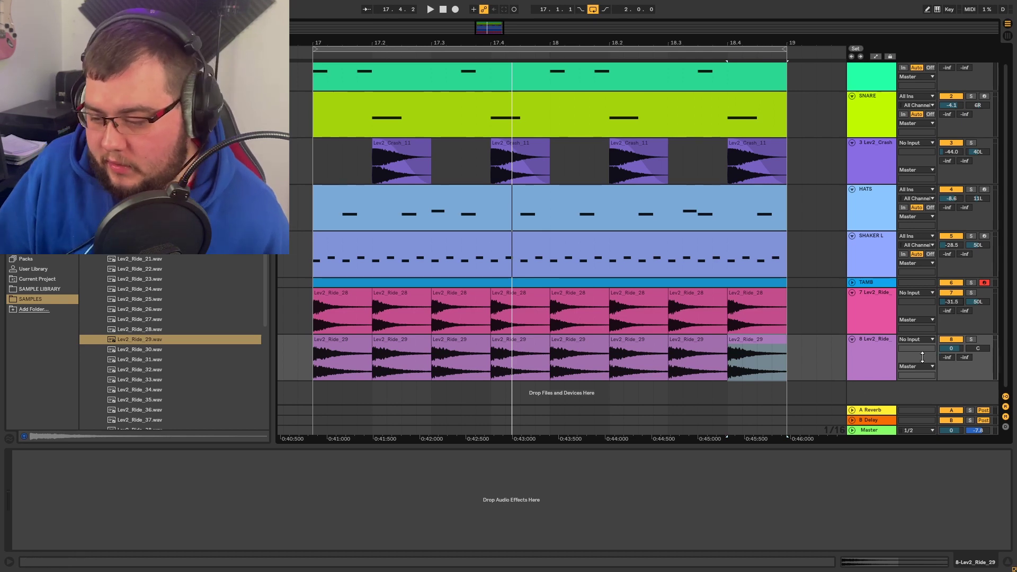
click(870, 350)
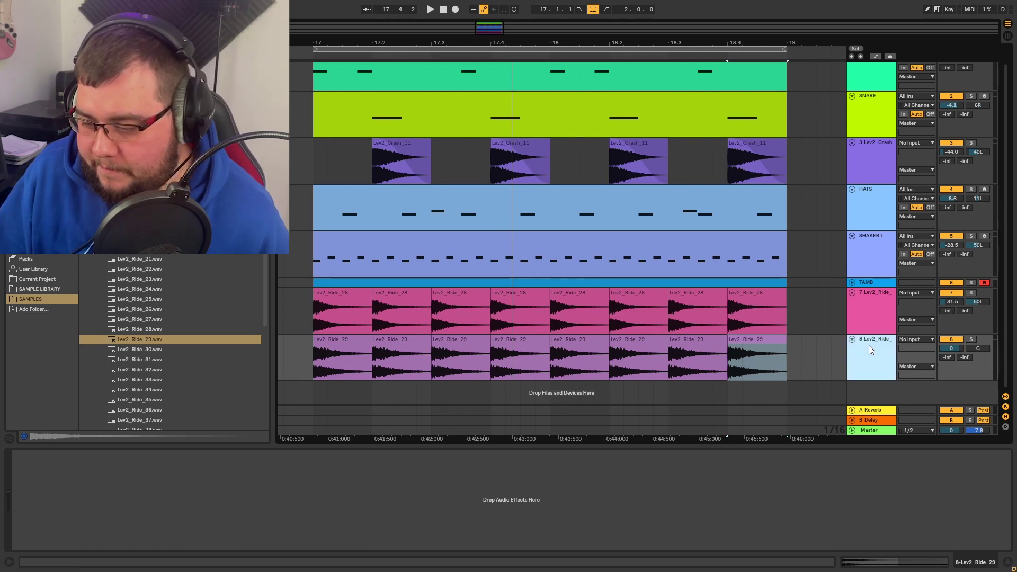
drag(955, 347, 955, 371)
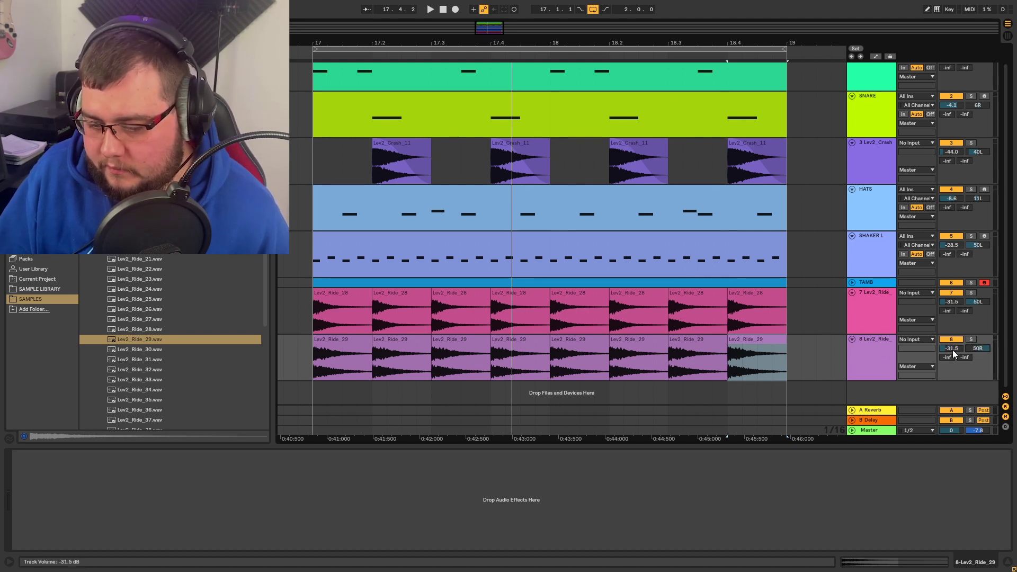
Play the full beat, select both ride tracks, and lower their volume together to -36 dB
key(space)
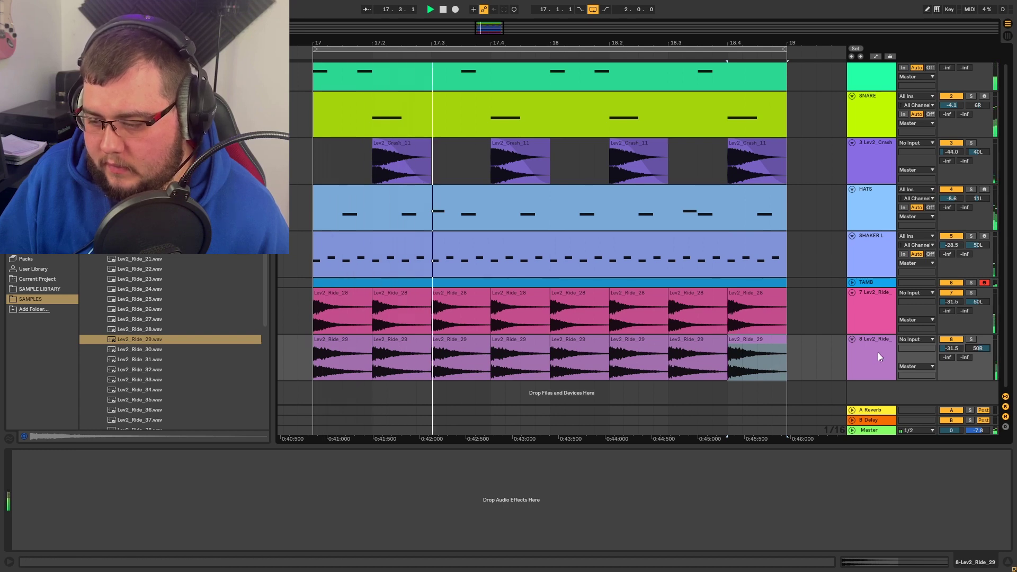
shift+click(883, 301)
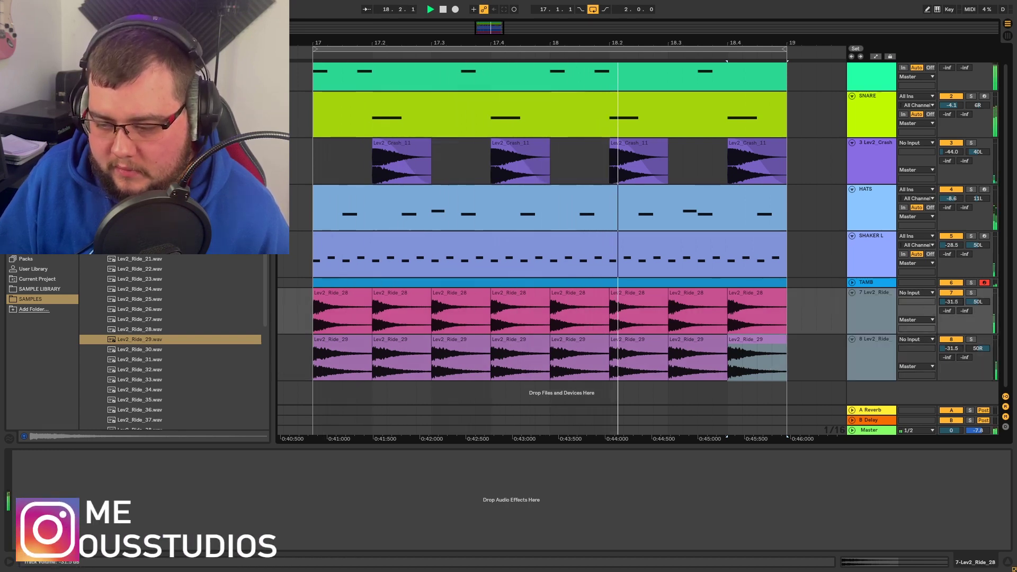
drag(951, 302, 951, 308)
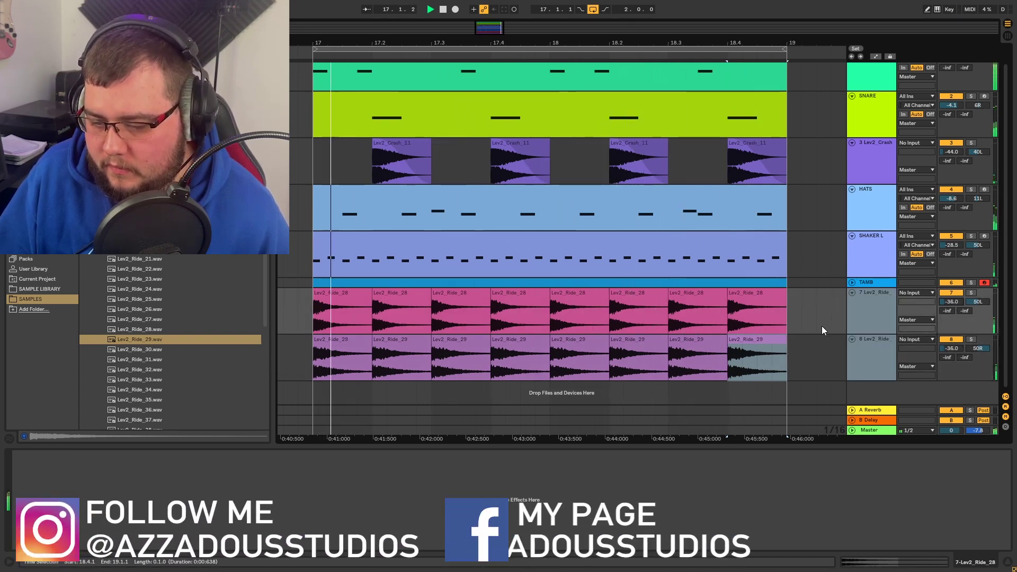